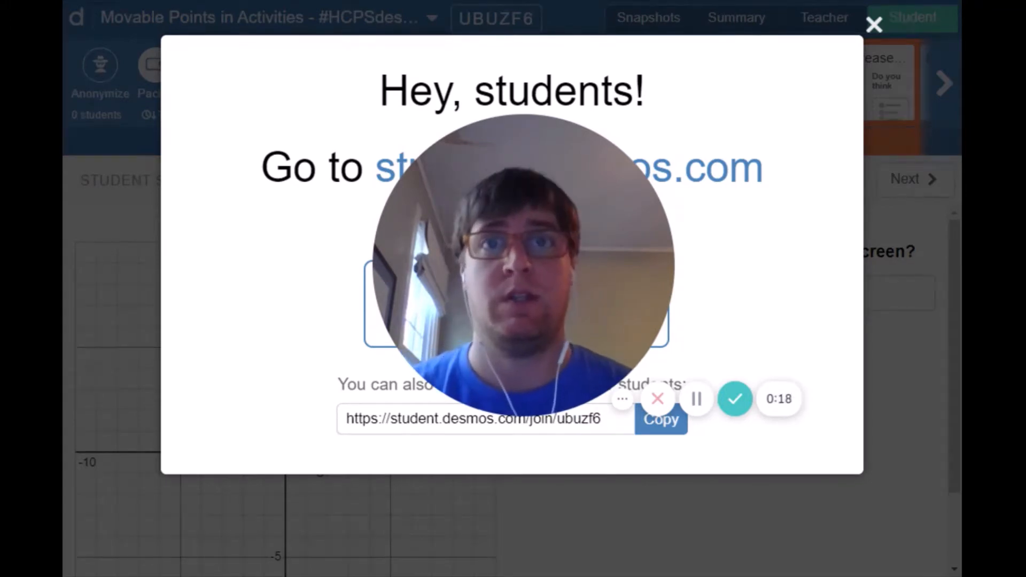
- Close the student join-code window to reveal the activity's student screen preview
{"action": "mouse_move", "coordinate": [614, 250]}
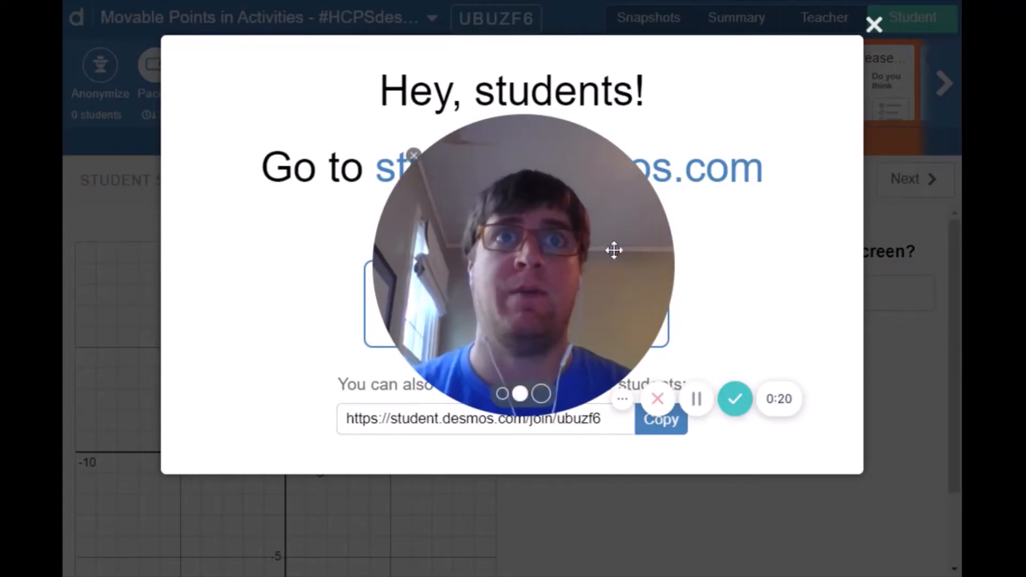
{"action": "left_click", "coordinate": [502, 394]}
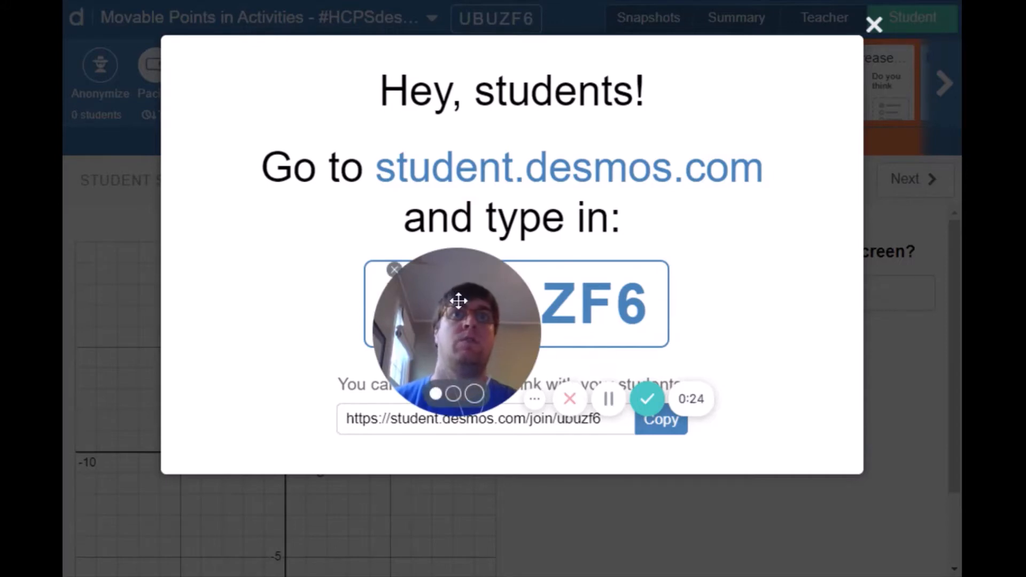
{"action": "left_click_drag", "start_coordinate": [457, 300], "coordinate": [153, 455]}
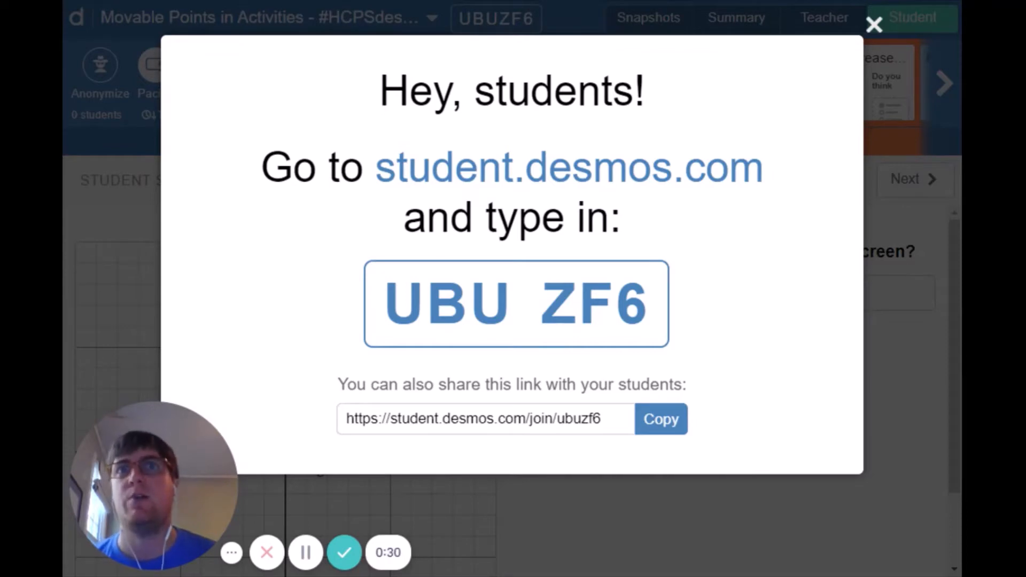
{"action": "left_click", "coordinate": [874, 24]}
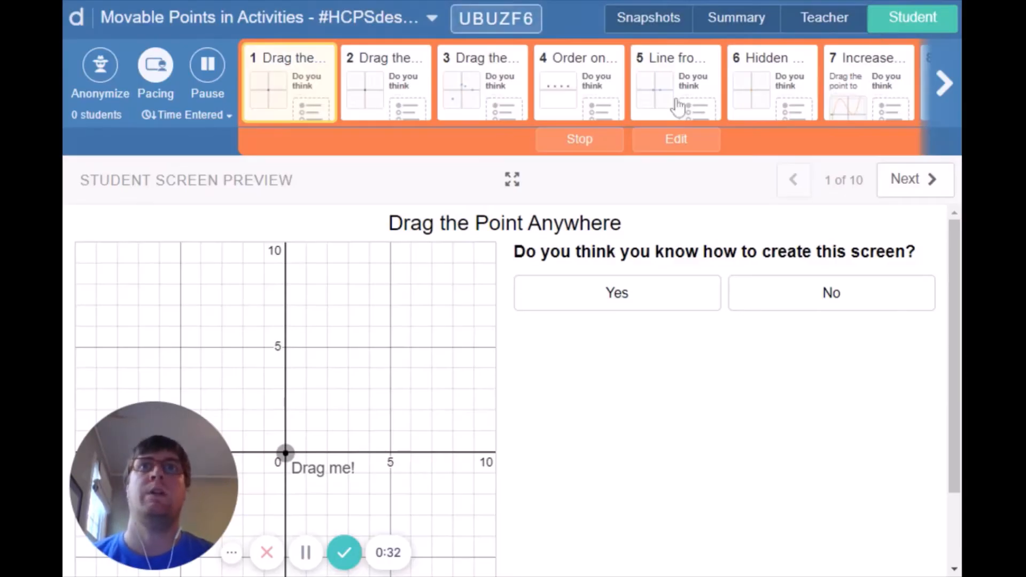
{"action": "left_click_drag", "start_coordinate": [152, 469], "coordinate": [944, 487]}
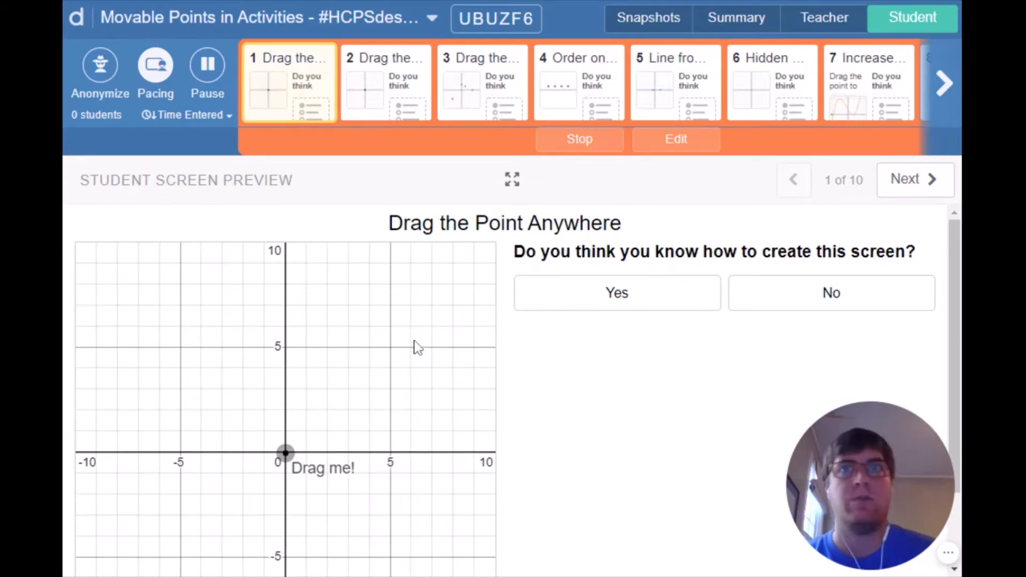
- Try out the freely movable point on screen 1 and the coordinate-labelled point on screen 2, ending near the origin
{"action": "scroll", "coordinate": [257, 326], "scroll_direction": "down", "scroll_amount": 1}
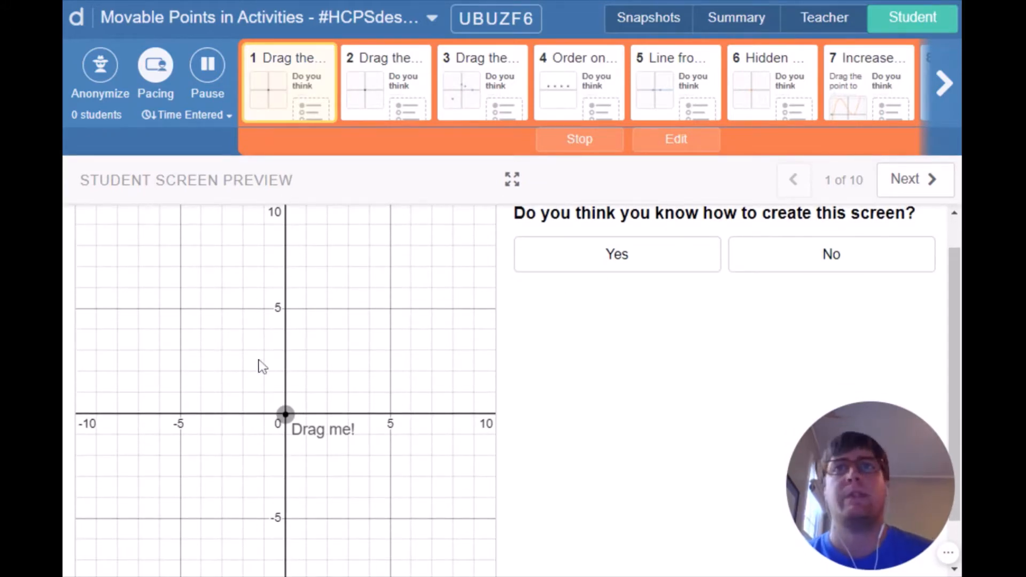
{"action": "mouse_move", "coordinate": [286, 414]}
{"action": "left_mouse_down"}
{"action": "mouse_move", "coordinate": [339, 371]}
{"action": "mouse_move", "coordinate": [197, 324]}
{"action": "mouse_move", "coordinate": [195, 492]}
{"action": "mouse_move", "coordinate": [343, 363]}
{"action": "mouse_move", "coordinate": [312, 353]}
{"action": "mouse_move", "coordinate": [309, 451]}
{"action": "mouse_move", "coordinate": [250, 325]}
{"action": "mouse_move", "coordinate": [288, 414]}
{"action": "left_mouse_up"}
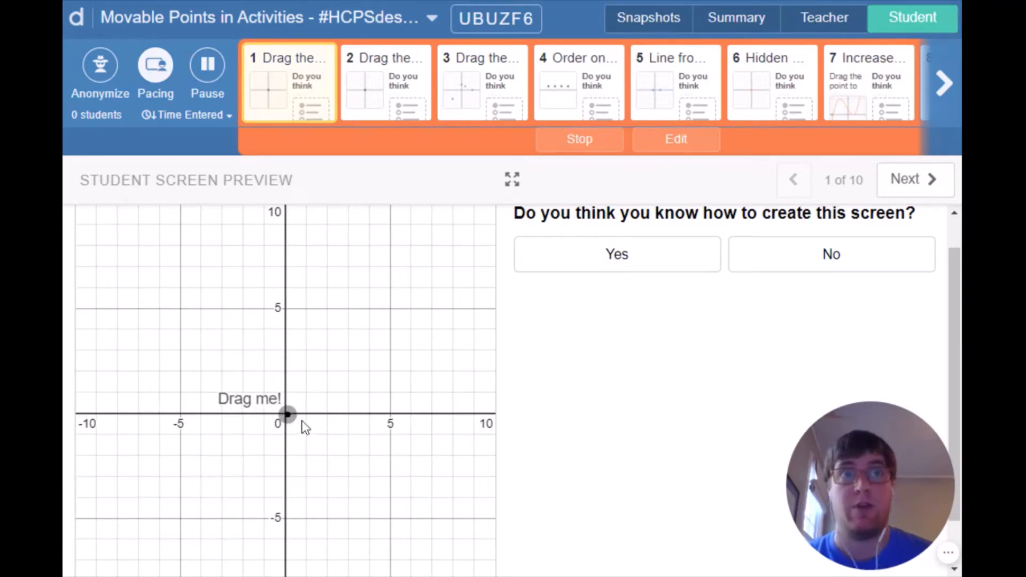
{"action": "left_click", "coordinate": [384, 85]}
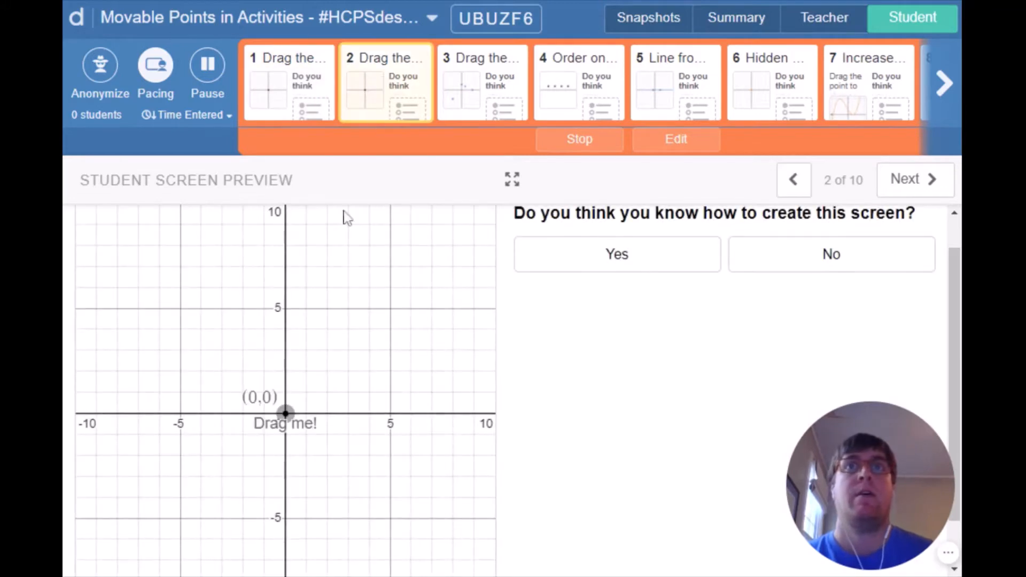
{"action": "mouse_move", "coordinate": [287, 415]}
{"action": "left_mouse_down"}
{"action": "mouse_move", "coordinate": [327, 413]}
{"action": "mouse_move", "coordinate": [327, 371]}
{"action": "mouse_move", "coordinate": [264, 371]}
{"action": "mouse_move", "coordinate": [211, 401]}
{"action": "mouse_move", "coordinate": [229, 435]}
{"action": "mouse_move", "coordinate": [265, 433]}
{"action": "mouse_move", "coordinate": [285, 414]}
{"action": "left_mouse_up"}
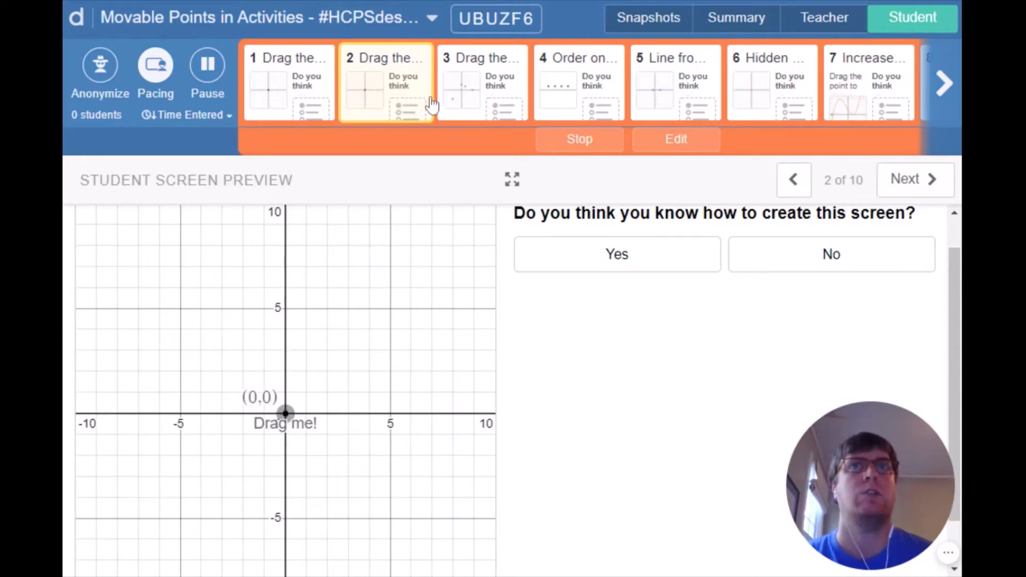
- Move the purple point on screen 3 to (-4, -4) and the −π/4 point on screen 4 to about -1.4
{"action": "left_click", "coordinate": [476, 85]}
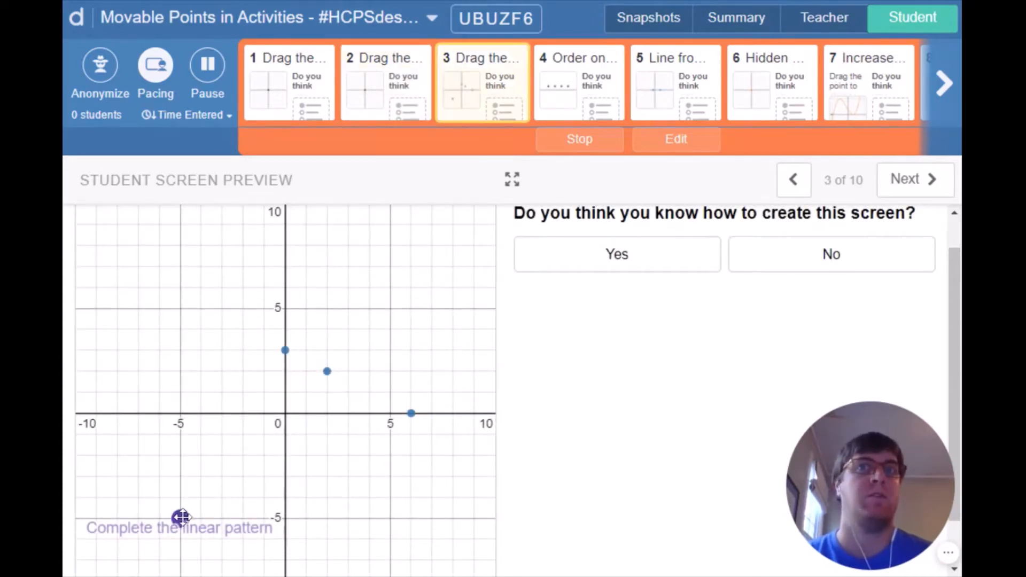
{"action": "left_click_drag", "start_coordinate": [181, 518], "coordinate": [202, 497]}
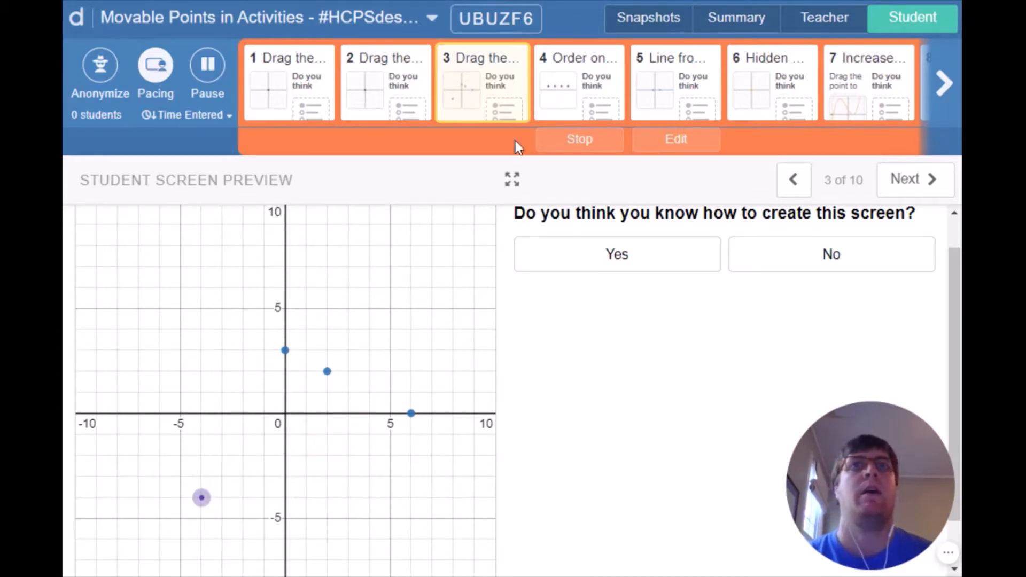
{"action": "left_click", "coordinate": [599, 100]}
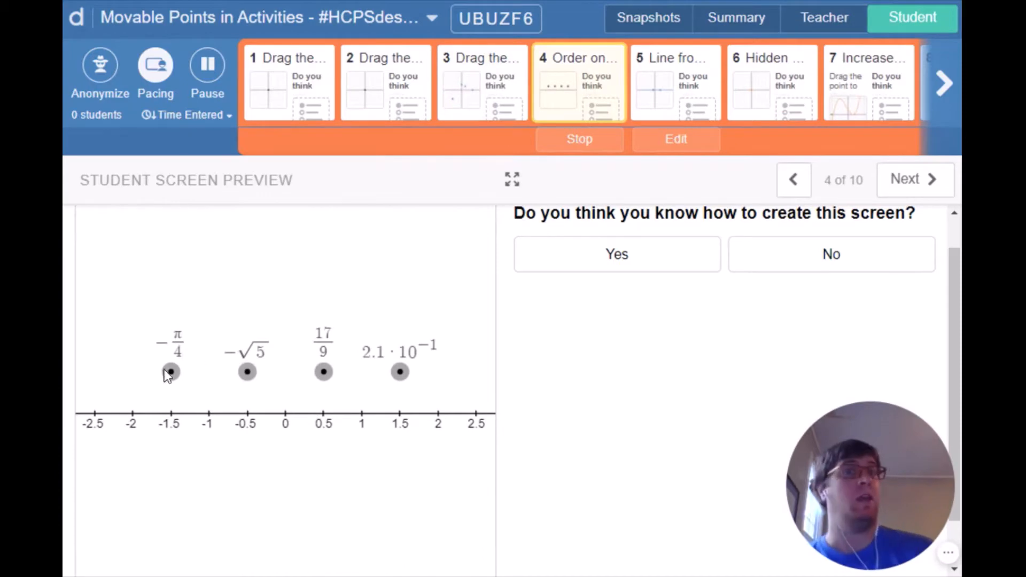
{"action": "left_click_drag", "start_coordinate": [171, 371], "coordinate": [176, 326]}
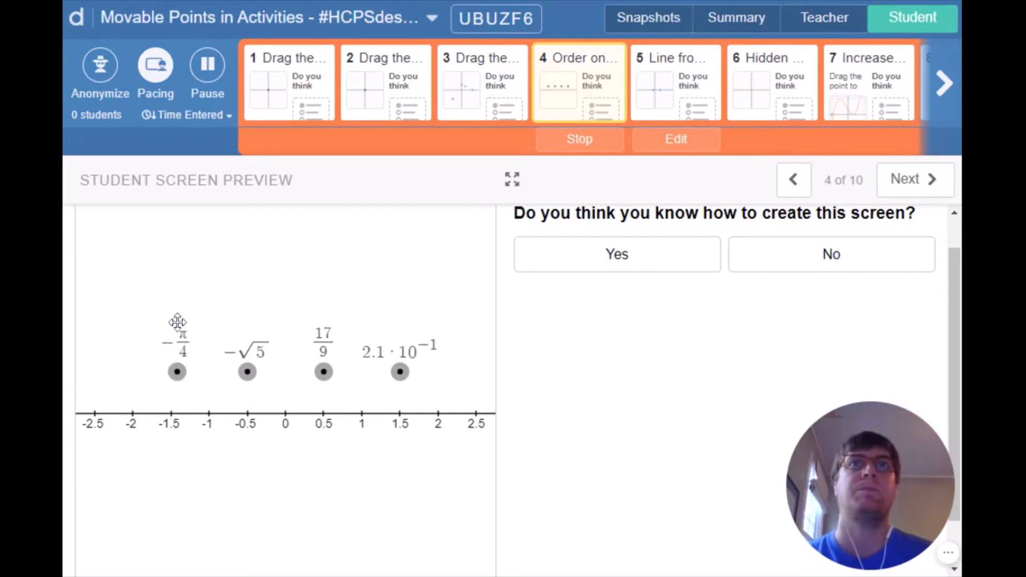
- Reposition screen 5's line points to about (0.7, -2.2) and (4, 2.7), and explore screen 6's hidden function with its point
{"action": "left_click", "coordinate": [685, 86]}
{"action": "left_click_drag", "start_coordinate": [265, 413], "coordinate": [234, 284]}
{"action": "left_click_drag", "start_coordinate": [346, 412], "coordinate": [370, 357]}
{"action": "left_click_drag", "start_coordinate": [238, 285], "coordinate": [300, 460]}
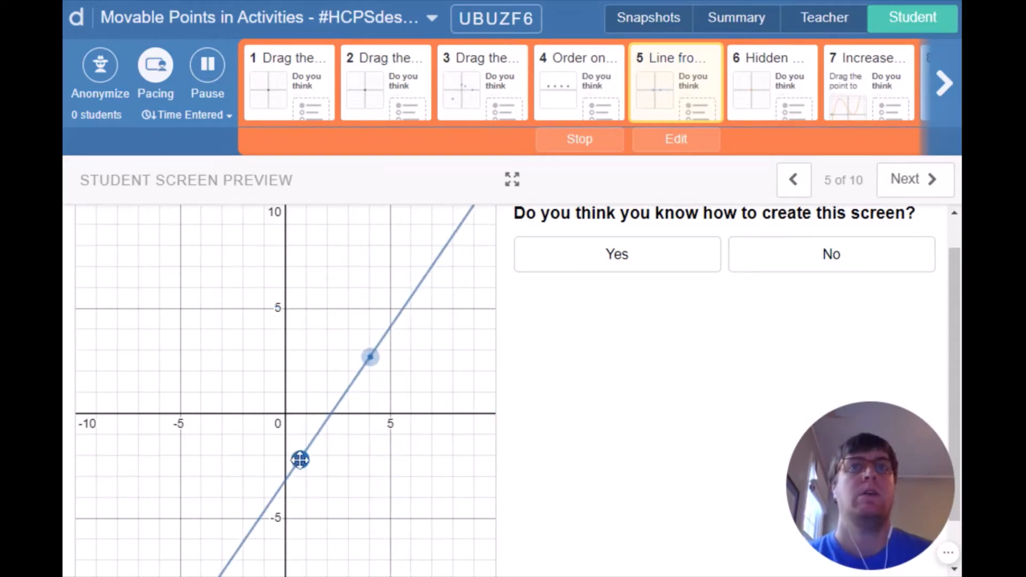
{"action": "left_click", "coordinate": [763, 107]}
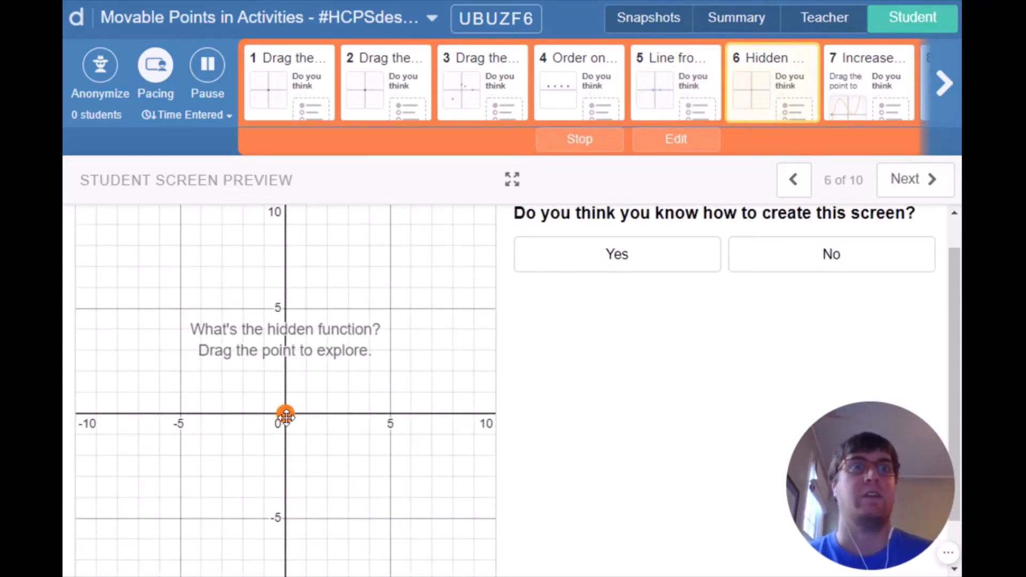
{"action": "left_click_drag", "start_coordinate": [284, 415], "coordinate": [289, 448]}
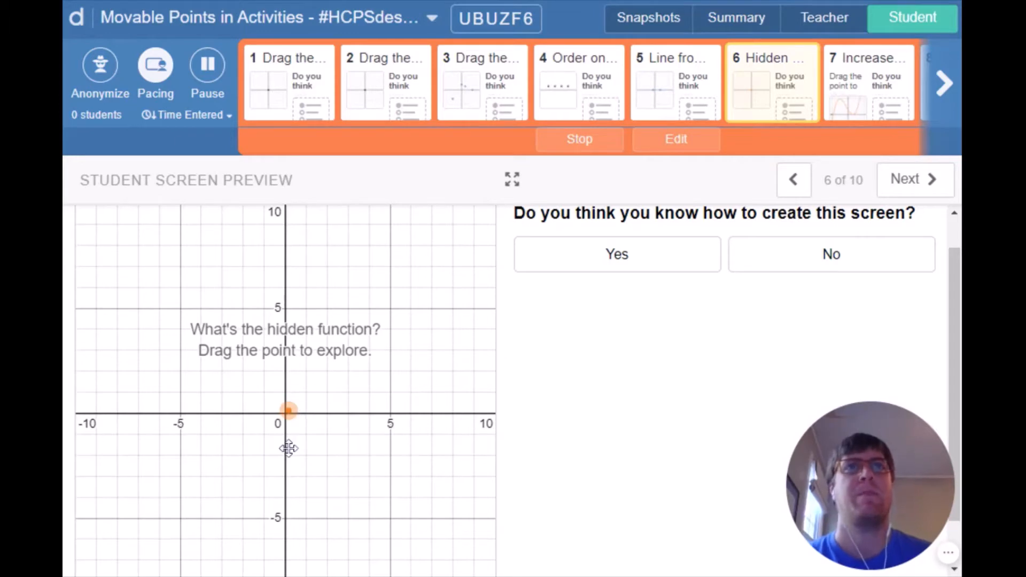
- On screen 7, move the green x-value point along the axis to trace the function, and return it to x = -10
{"action": "left_click", "coordinate": [908, 101]}
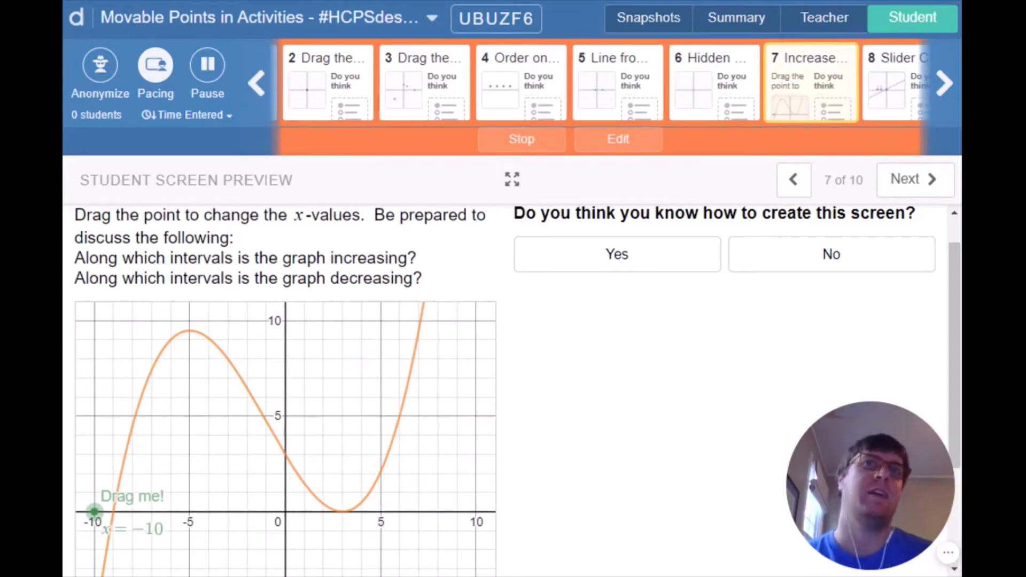
{"action": "scroll", "coordinate": [262, 234], "scroll_direction": "down", "scroll_amount": 1}
{"action": "scroll", "coordinate": [181, 403], "scroll_direction": "down", "scroll_amount": 2}
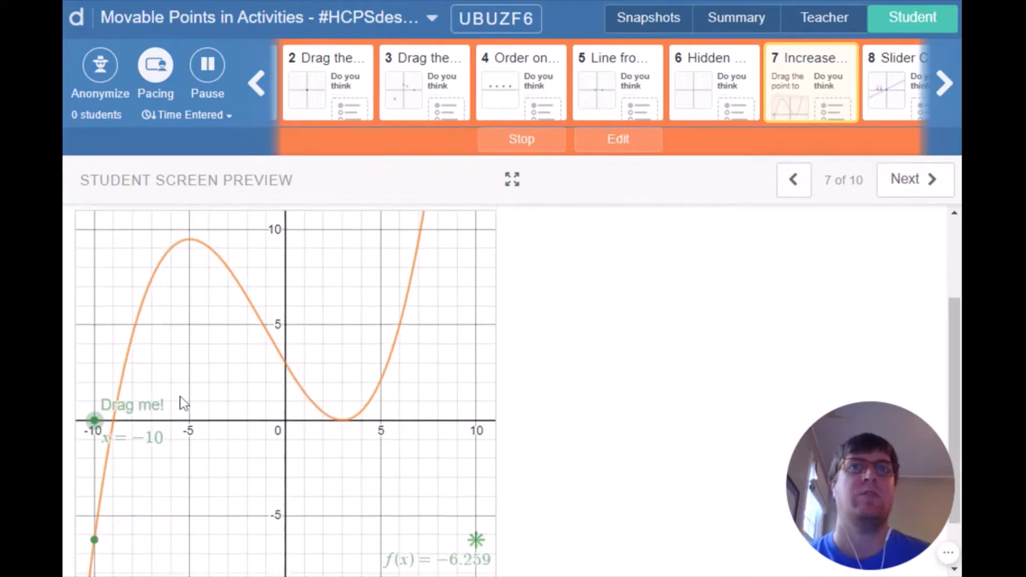
{"action": "left_click_drag", "start_coordinate": [94, 402], "coordinate": [273, 419]}
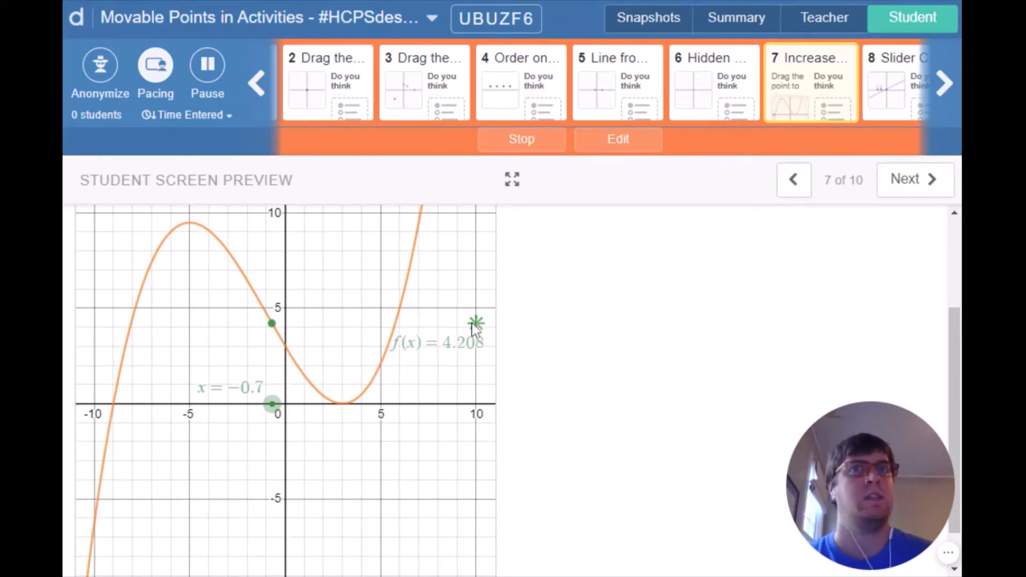
{"action": "left_click_drag", "start_coordinate": [272, 404], "coordinate": [421, 398]}
{"action": "left_click_drag", "start_coordinate": [360, 419], "coordinate": [69, 468]}
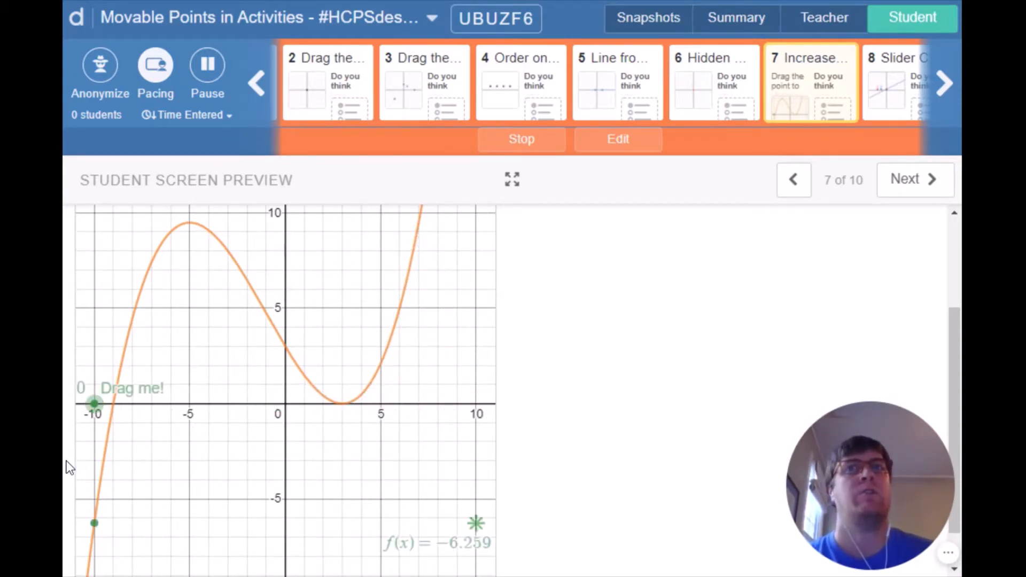
- On screen 8, try the y intercept and slope sliders, returning the line to y = 0.5x + 0.5
{"action": "left_click", "coordinate": [878, 89]}
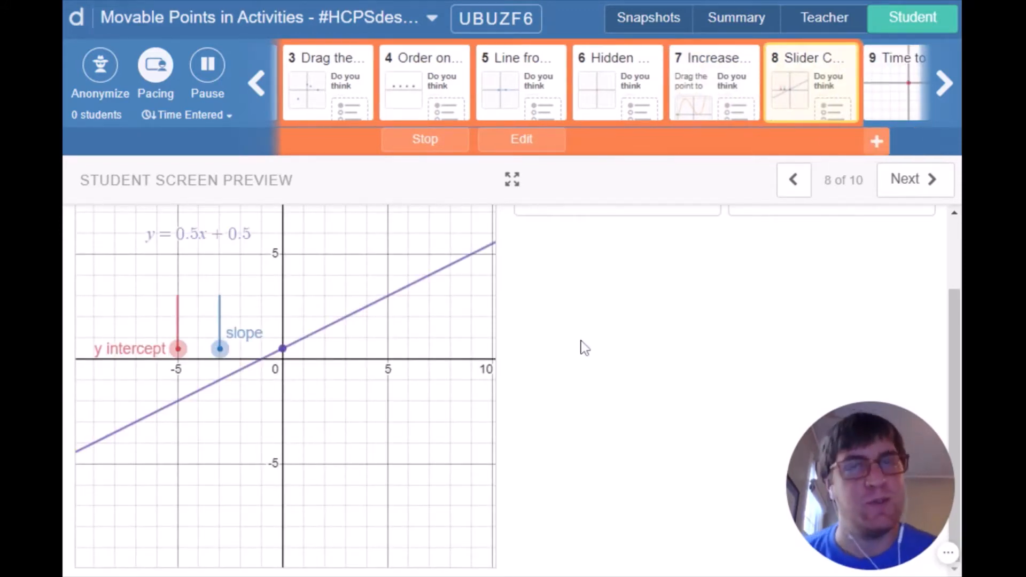
{"action": "scroll", "coordinate": [585, 347], "scroll_direction": "up", "scroll_amount": 2}
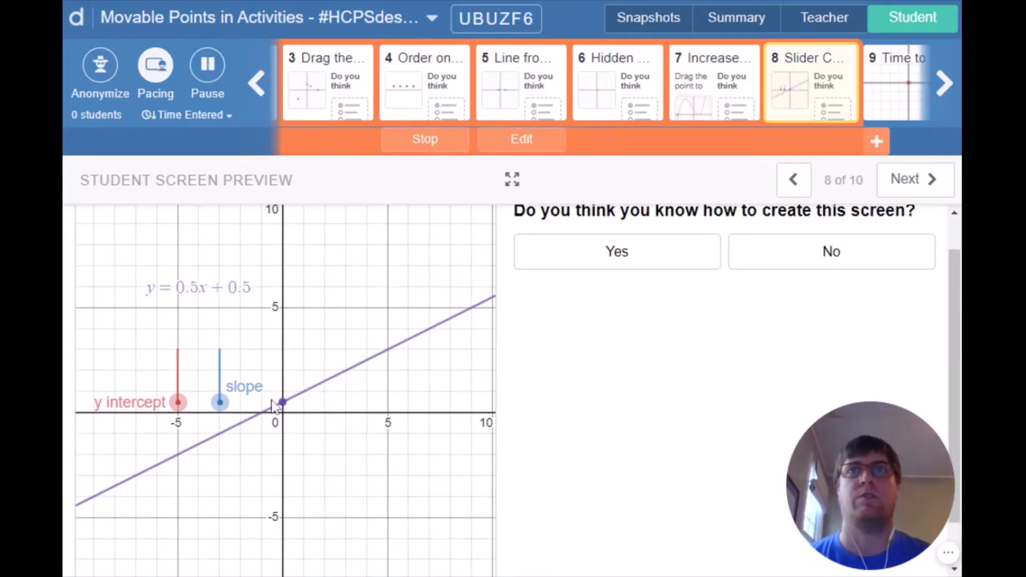
{"action": "left_click_drag", "start_coordinate": [178, 401], "coordinate": [174, 430]}
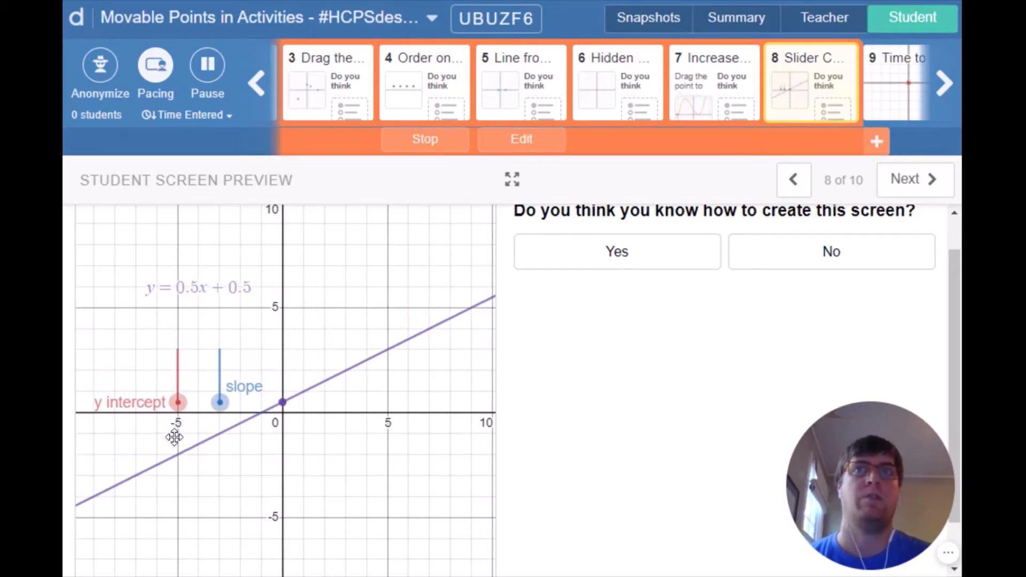
{"action": "left_click_drag", "start_coordinate": [220, 403], "coordinate": [216, 428]}
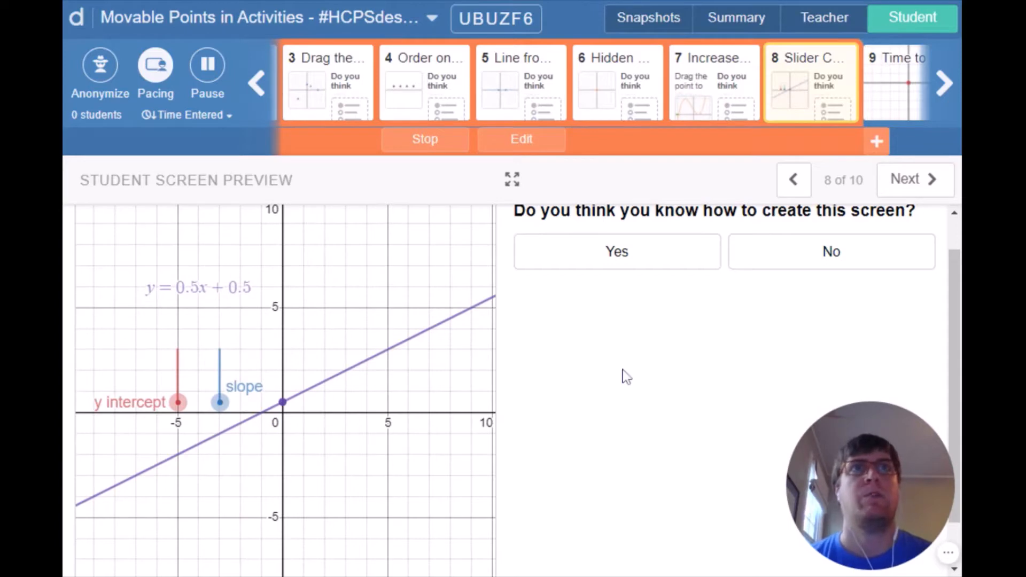
- Return to screen 1 and demonstrate moving its point freely around the graph
{"action": "left_click", "coordinate": [257, 84]}
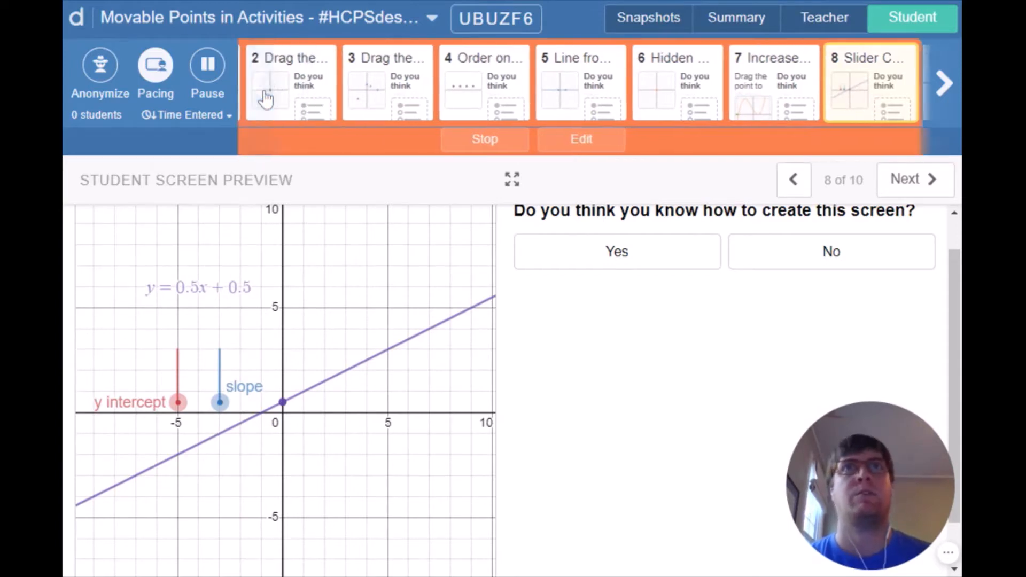
{"action": "left_click", "coordinate": [283, 98]}
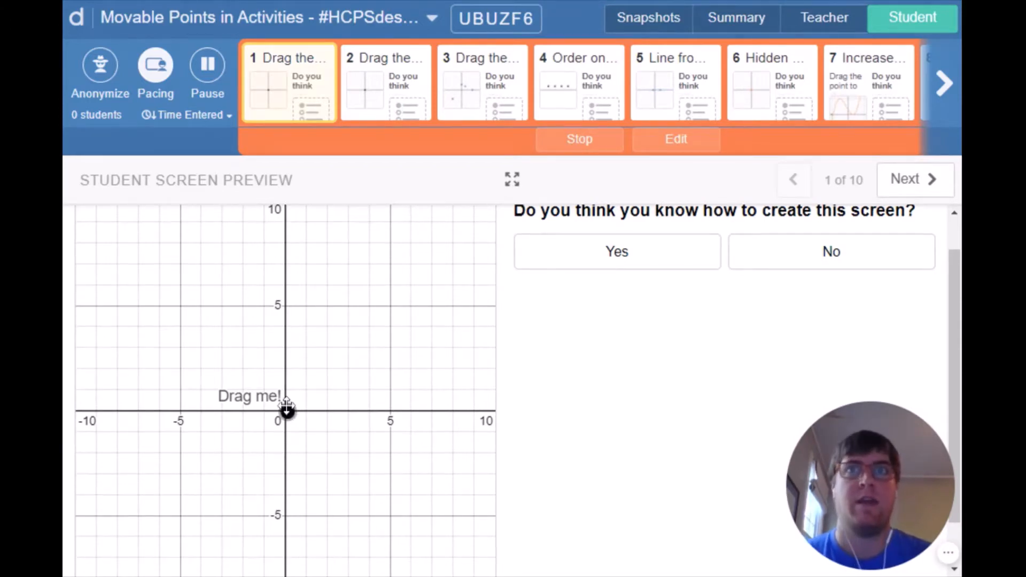
{"action": "mouse_move", "coordinate": [286, 408]}
{"action": "left_mouse_down"}
{"action": "mouse_move", "coordinate": [309, 395]}
{"action": "mouse_move", "coordinate": [252, 343]}
{"action": "mouse_move", "coordinate": [251, 432]}
{"action": "mouse_move", "coordinate": [287, 415]}
{"action": "left_mouse_up"}
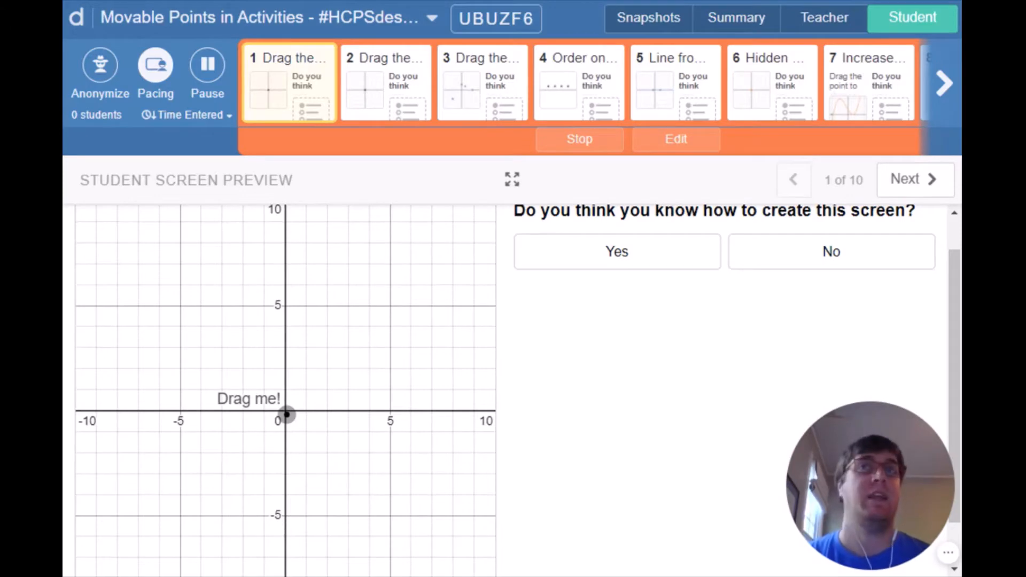
- Open screen 2 and demonstrate its coordinate-labelled movable point, finishing at (0,0)
{"action": "left_click", "coordinate": [407, 84]}
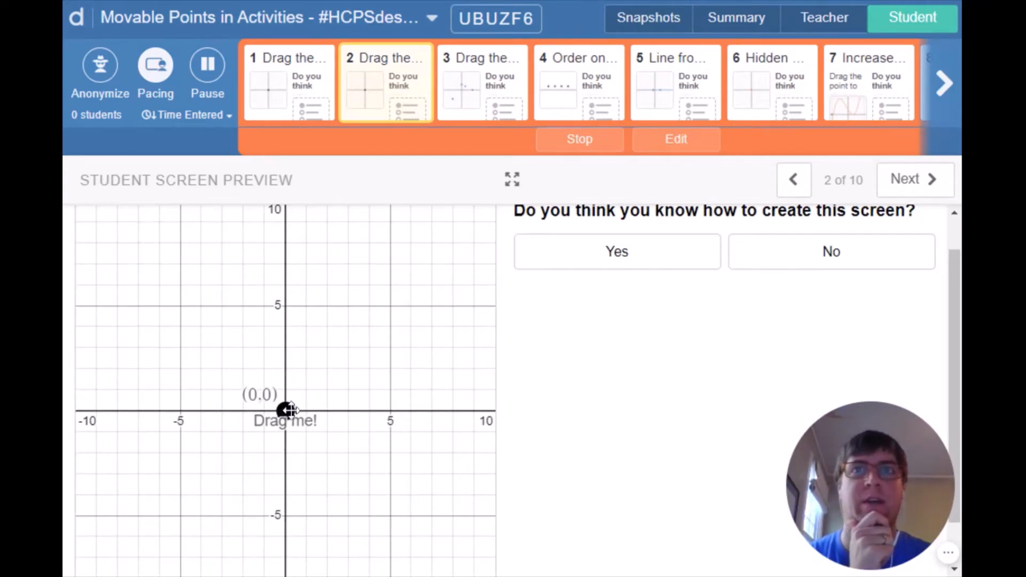
{"action": "mouse_move", "coordinate": [285, 410]}
{"action": "left_mouse_down"}
{"action": "mouse_move", "coordinate": [316, 388]}
{"action": "mouse_move", "coordinate": [307, 389]}
{"action": "mouse_move", "coordinate": [315, 368]}
{"action": "mouse_move", "coordinate": [342, 355]}
{"action": "mouse_move", "coordinate": [324, 350]}
{"action": "mouse_move", "coordinate": [326, 326]}
{"action": "mouse_move", "coordinate": [305, 327]}
{"action": "mouse_move", "coordinate": [305, 304]}
{"action": "mouse_move", "coordinate": [328, 304]}
{"action": "mouse_move", "coordinate": [318, 357]}
{"action": "mouse_move", "coordinate": [286, 410]}
{"action": "left_mouse_up"}
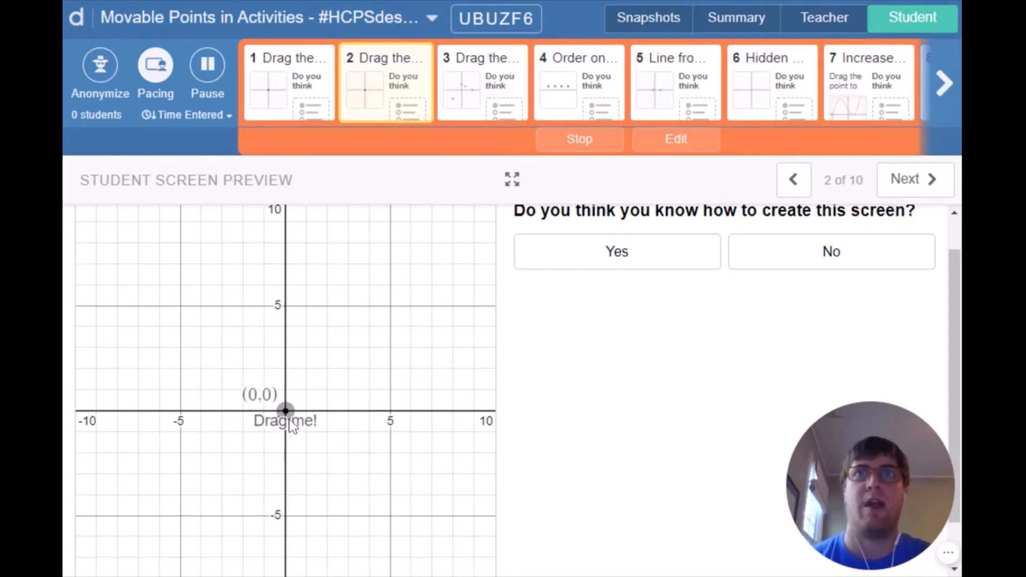
{"action": "mouse_move", "coordinate": [285, 409]}
{"action": "left_mouse_down"}
{"action": "mouse_move", "coordinate": [284, 368]}
{"action": "mouse_move", "coordinate": [264, 409]}
{"action": "mouse_move", "coordinate": [285, 410]}
{"action": "left_mouse_up"}
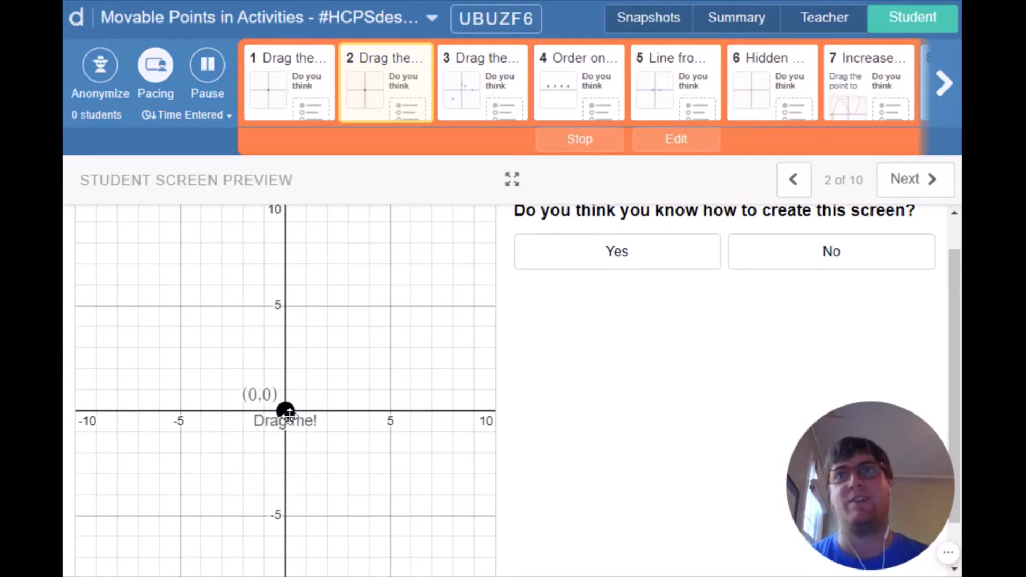
{"action": "mouse_move", "coordinate": [288, 413]}
{"action": "left_mouse_down"}
{"action": "mouse_move", "coordinate": [347, 327]}
{"action": "mouse_move", "coordinate": [323, 355]}
{"action": "mouse_move", "coordinate": [366, 349]}
{"action": "mouse_move", "coordinate": [335, 357]}
{"action": "mouse_move", "coordinate": [307, 409]}
{"action": "mouse_move", "coordinate": [287, 409]}
{"action": "left_mouse_up"}
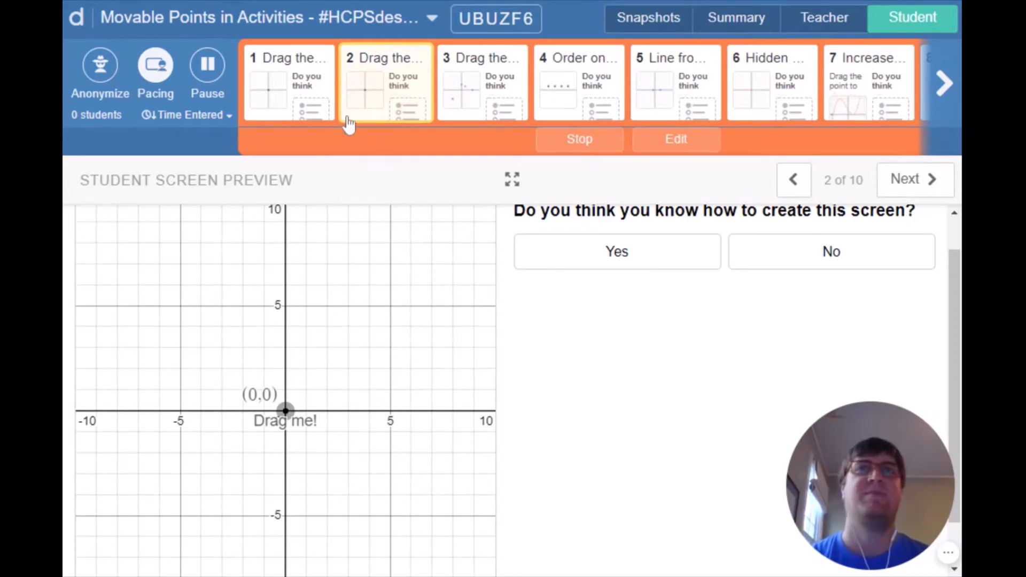
- On screen 3, return the purple point to (-5, -5), and move it to (3, 0)
{"action": "left_click", "coordinate": [471, 96]}
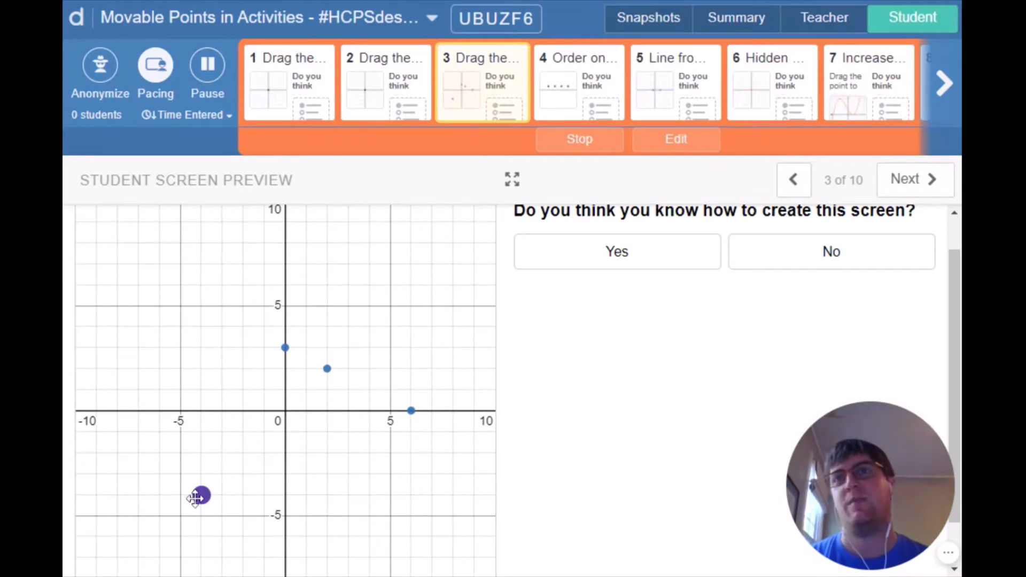
{"action": "left_click_drag", "start_coordinate": [195, 498], "coordinate": [179, 515]}
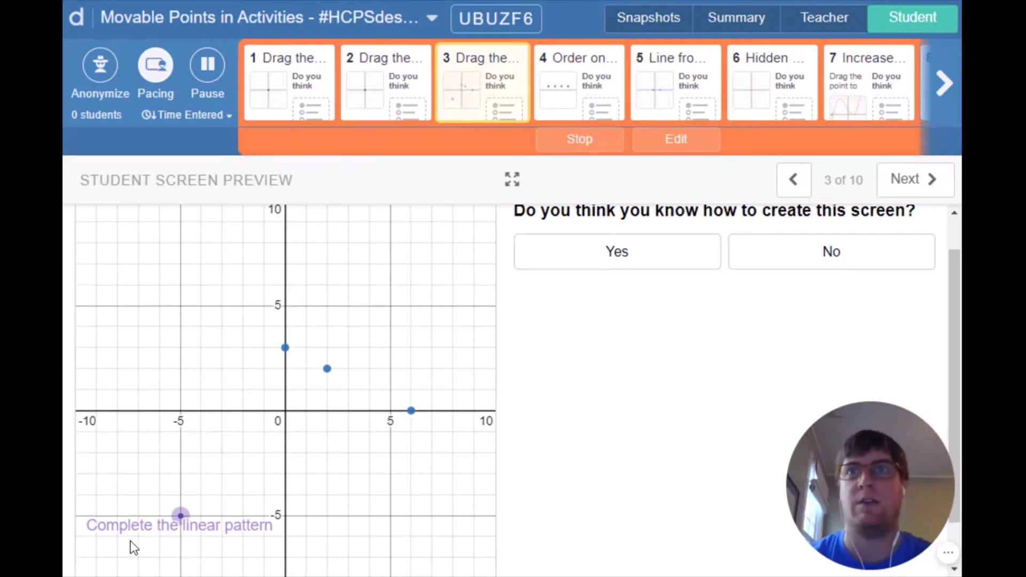
{"action": "left_click_drag", "start_coordinate": [182, 512], "coordinate": [346, 406]}
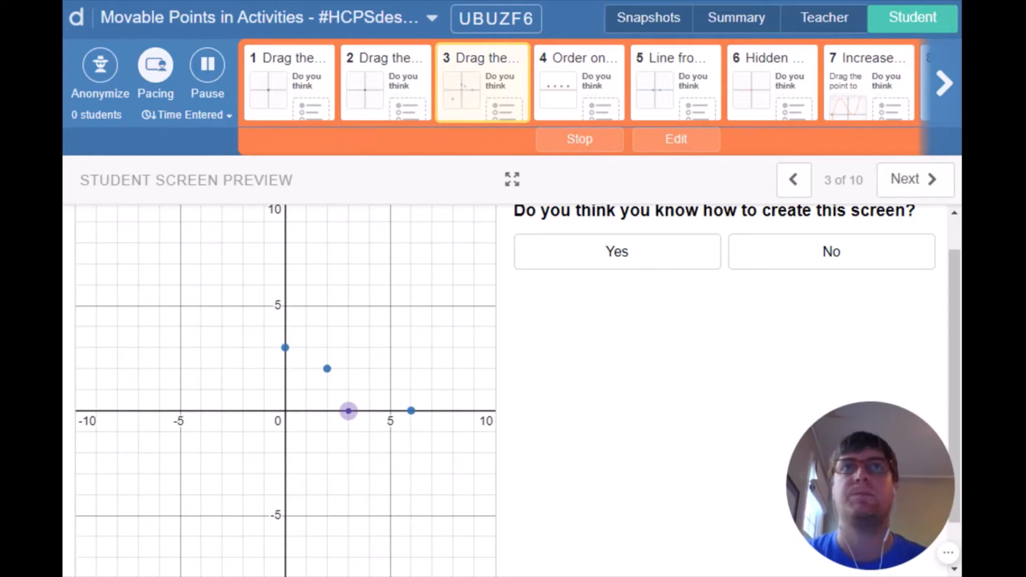
- View screen 4, open screen 5 and demonstrate the line through two movable points, finishing near (-4, -0.4) and (0, -1.5)
{"action": "left_click", "coordinate": [590, 105]}
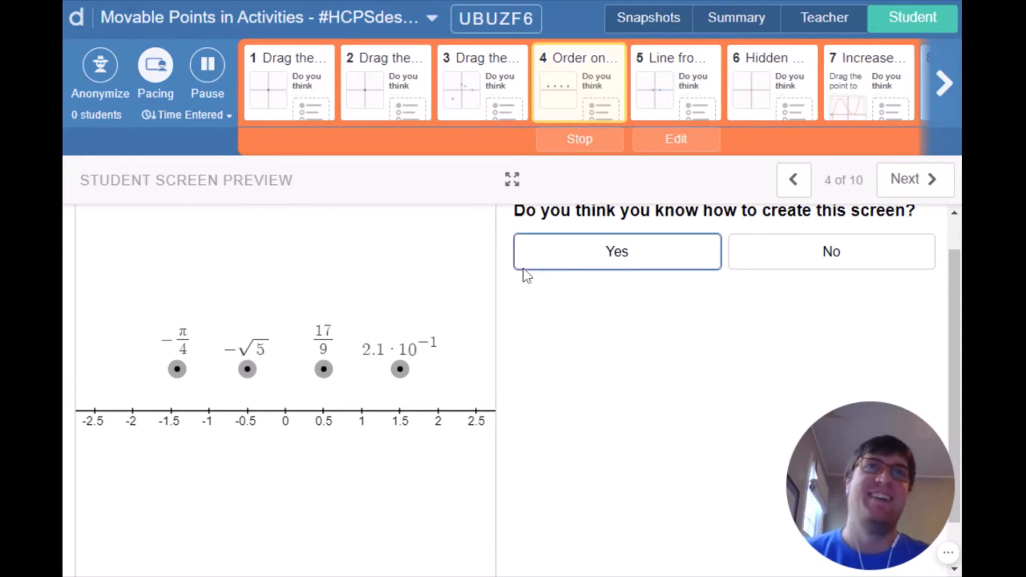
{"action": "left_click", "coordinate": [672, 105]}
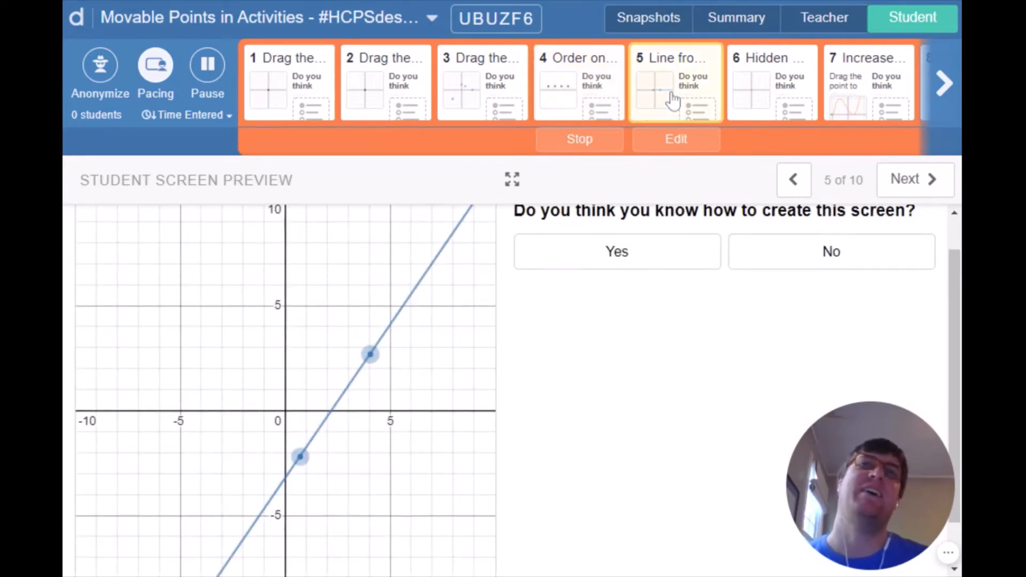
{"action": "left_click_drag", "start_coordinate": [299, 456], "coordinate": [239, 409]}
{"action": "left_click_drag", "start_coordinate": [370, 354], "coordinate": [348, 339]}
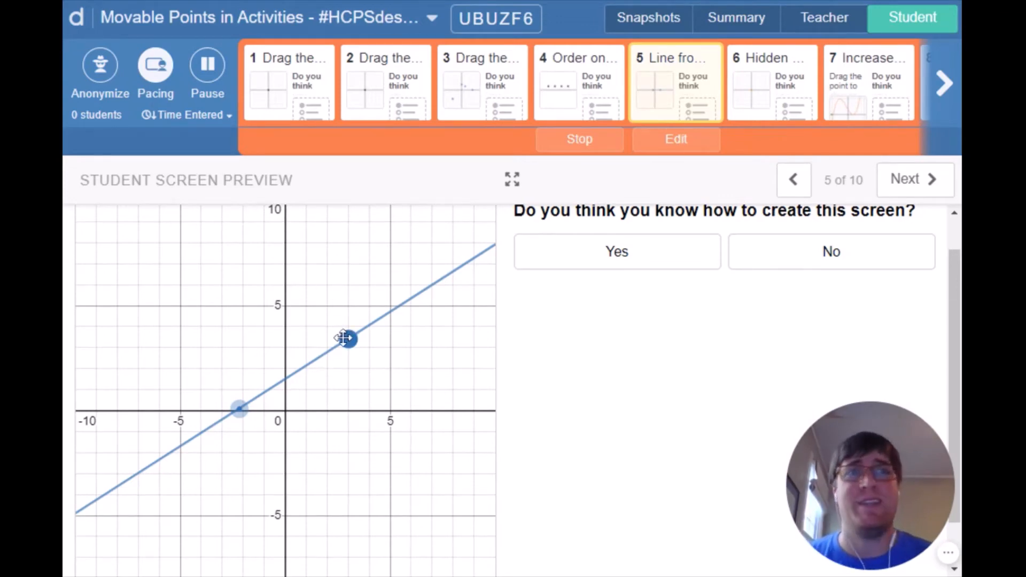
{"action": "left_click_drag", "start_coordinate": [344, 337], "coordinate": [380, 345]}
{"action": "left_click_drag", "start_coordinate": [238, 408], "coordinate": [220, 371]}
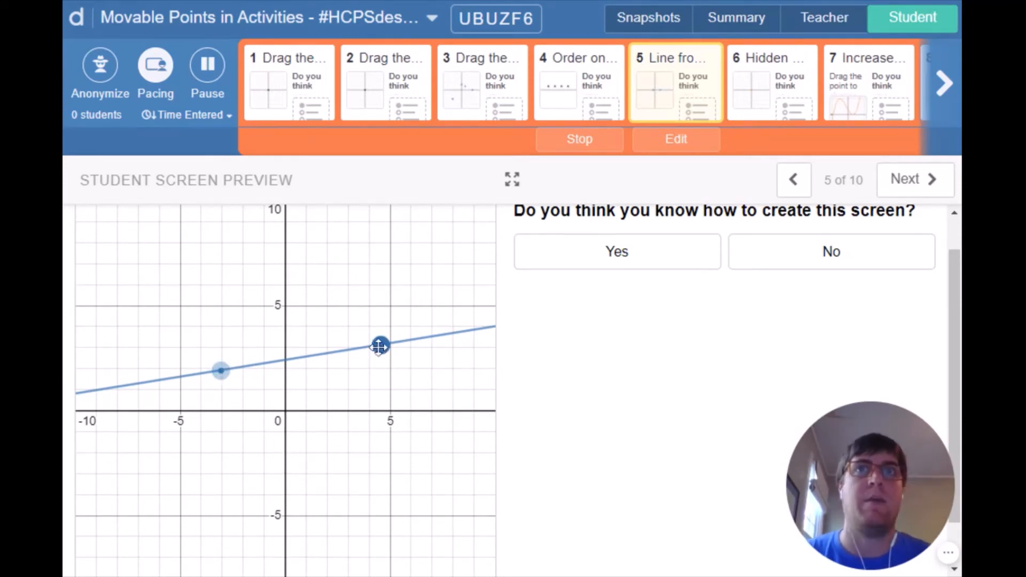
{"action": "left_click_drag", "start_coordinate": [380, 344], "coordinate": [285, 442]}
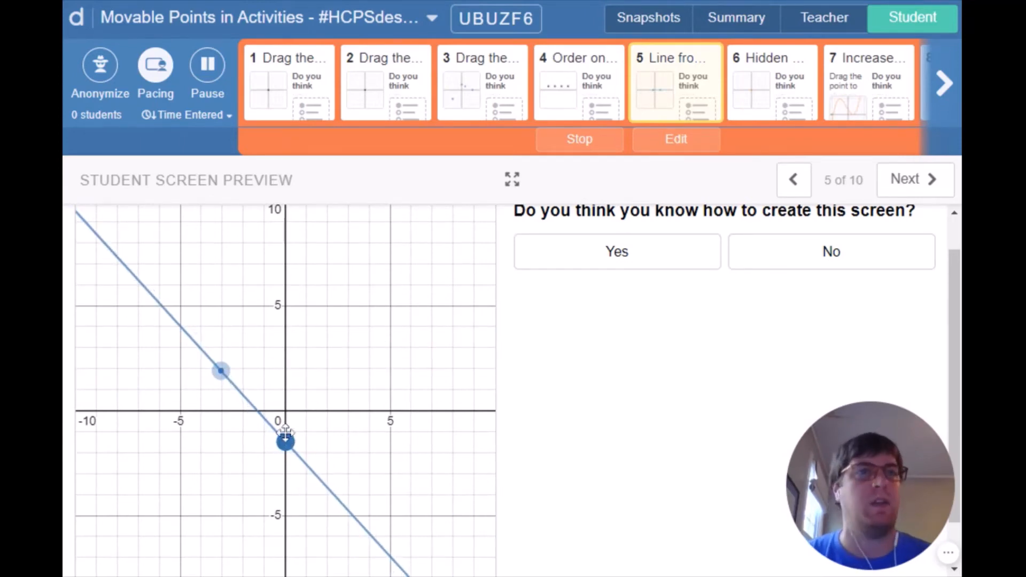
{"action": "left_click_drag", "start_coordinate": [221, 371], "coordinate": [202, 419]}
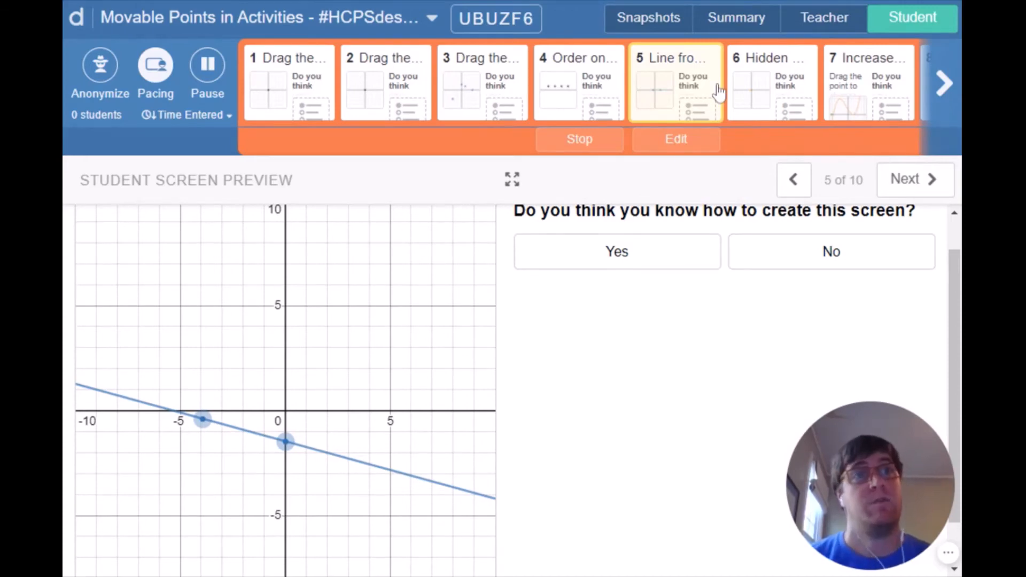
- Open screen 6 and demonstrate the orange hidden-function point, finishing at the origin
{"action": "left_click", "coordinate": [775, 108]}
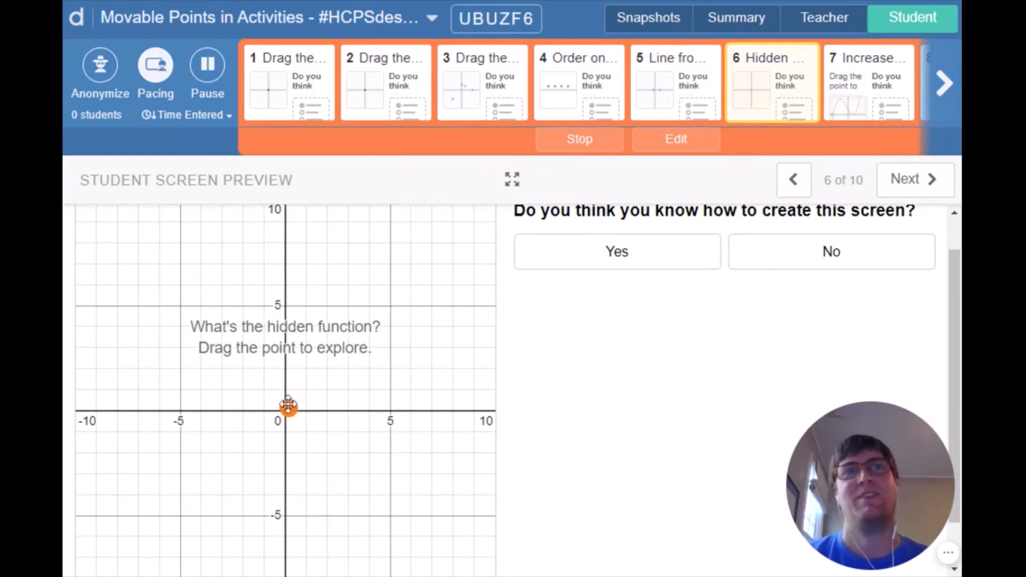
{"action": "mouse_move", "coordinate": [288, 405]}
{"action": "left_mouse_down"}
{"action": "mouse_move", "coordinate": [202, 398]}
{"action": "mouse_move", "coordinate": [128, 430]}
{"action": "mouse_move", "coordinate": [69, 429]}
{"action": "mouse_move", "coordinate": [124, 445]}
{"action": "mouse_move", "coordinate": [263, 427]}
{"action": "mouse_move", "coordinate": [502, 434]}
{"action": "mouse_move", "coordinate": [394, 414]}
{"action": "mouse_move", "coordinate": [286, 430]}
{"action": "mouse_move", "coordinate": [288, 412]}
{"action": "mouse_move", "coordinate": [300, 419]}
{"action": "mouse_move", "coordinate": [314, 402]}
{"action": "mouse_move", "coordinate": [370, 432]}
{"action": "mouse_move", "coordinate": [418, 408]}
{"action": "mouse_move", "coordinate": [285, 410]}
{"action": "left_mouse_up"}
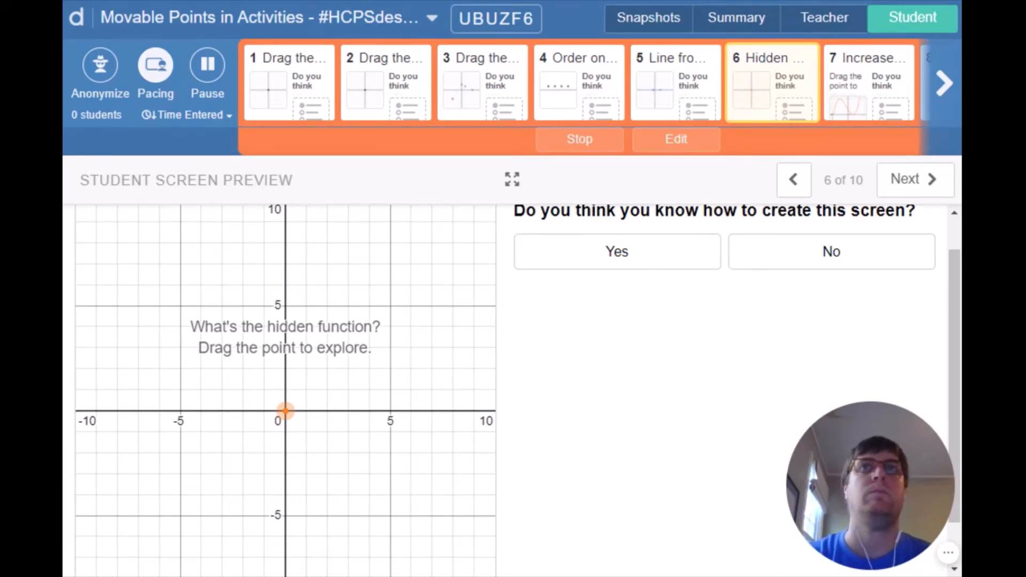
- Open screen 7 and demonstrate sliding the green x-value point along the axis, returning it to x = -10
{"action": "left_click", "coordinate": [865, 104]}
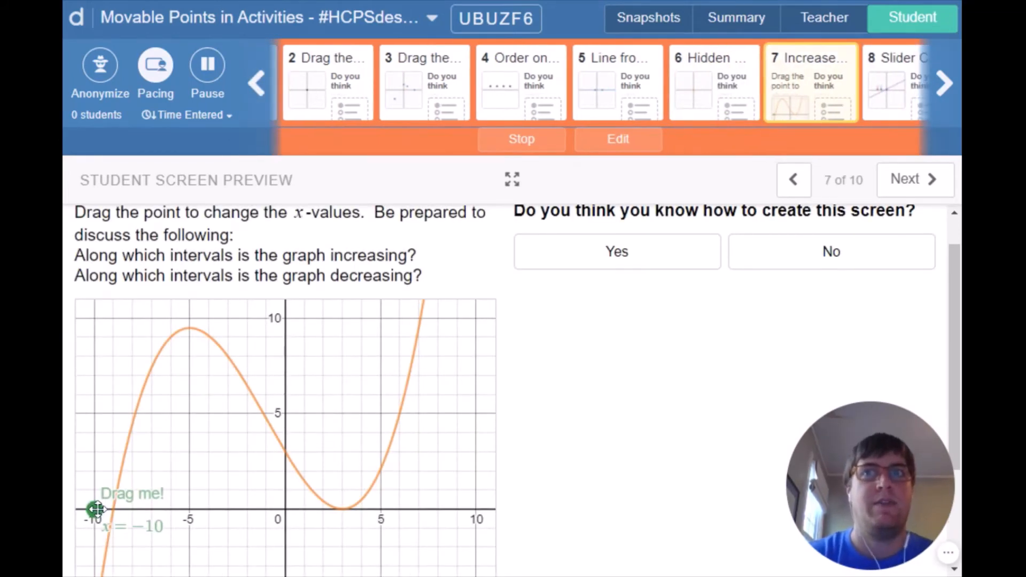
{"action": "scroll", "coordinate": [482, 394], "scroll_direction": "down", "scroll_amount": 2}
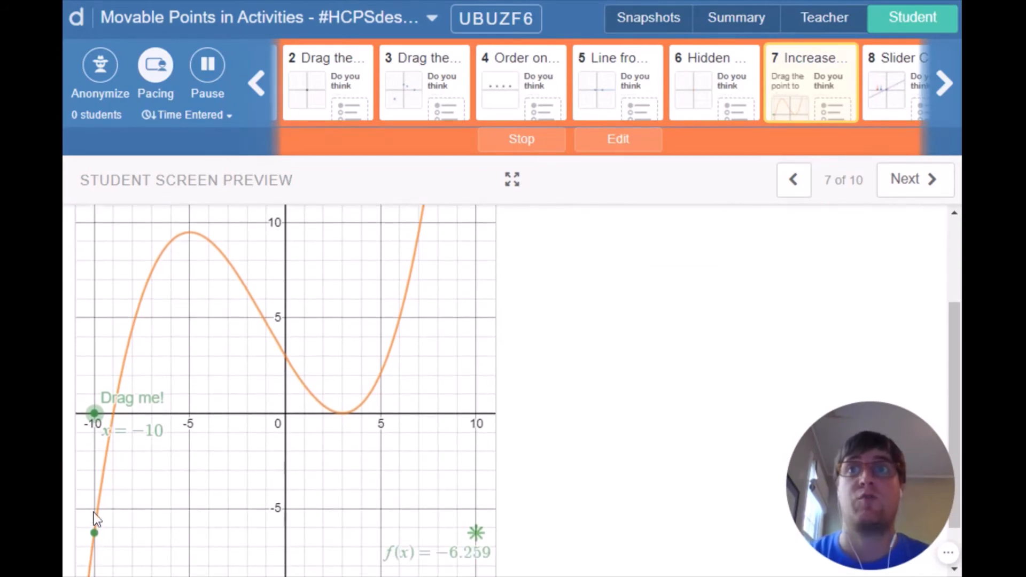
{"action": "left_click_drag", "start_coordinate": [94, 413], "coordinate": [159, 334]}
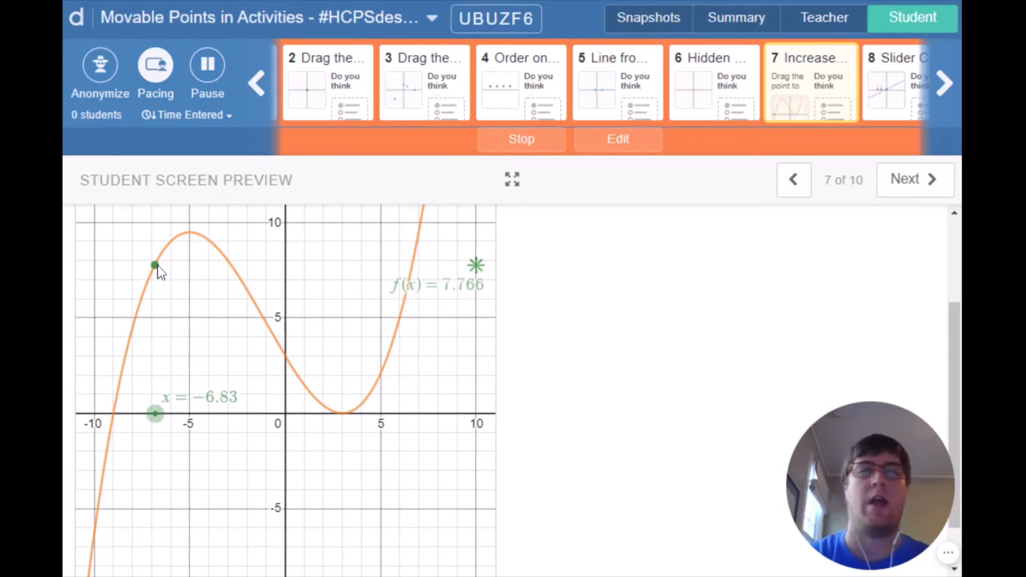
{"action": "left_click_drag", "start_coordinate": [155, 412], "coordinate": [78, 436]}
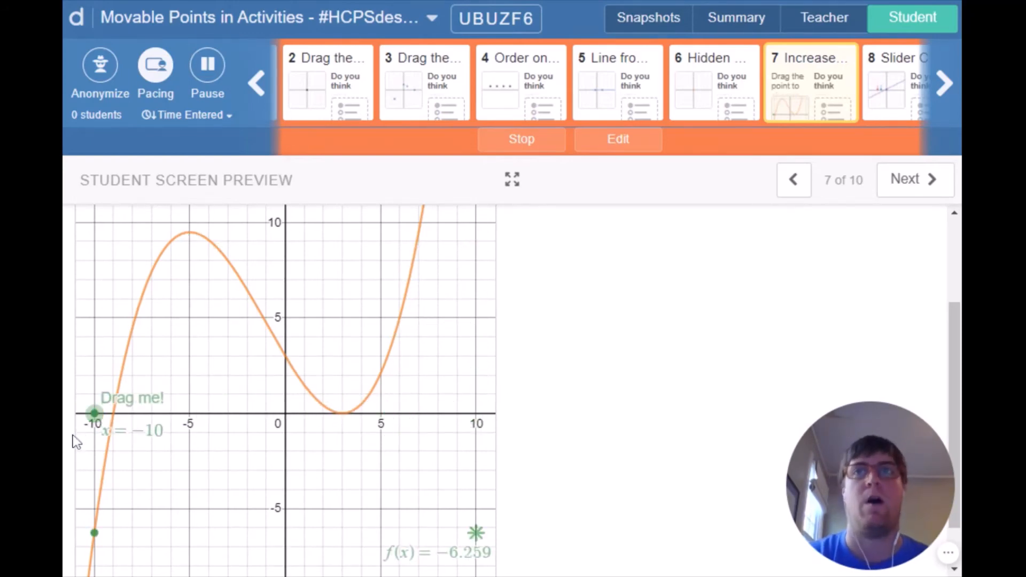
{"action": "left_click_drag", "start_coordinate": [92, 411], "coordinate": [64, 447]}
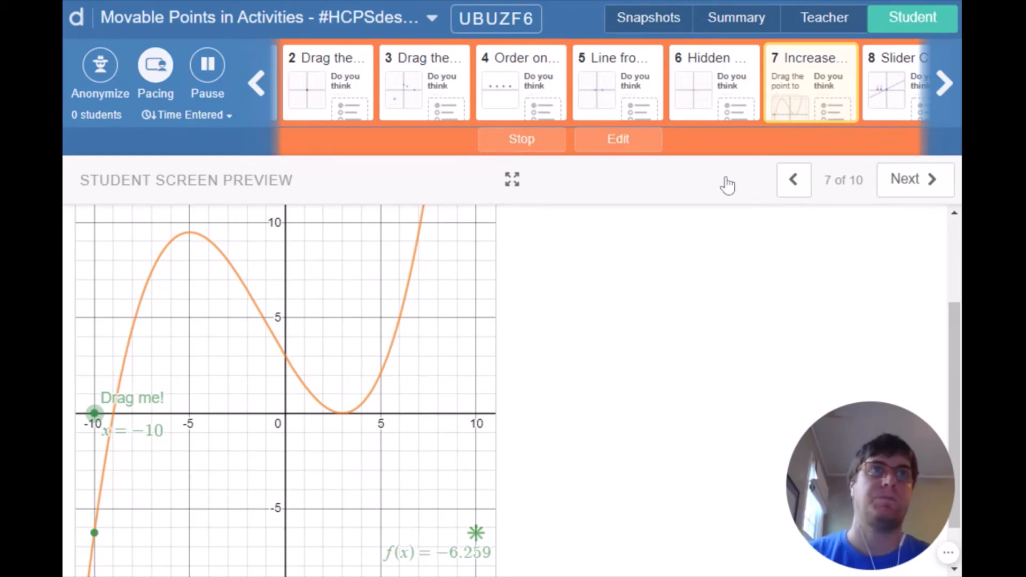
- Open screen 8 and demonstrate the red y intercept slider point, leaving the line at y = 0.5x + 0.5
{"action": "left_click", "coordinate": [895, 106]}
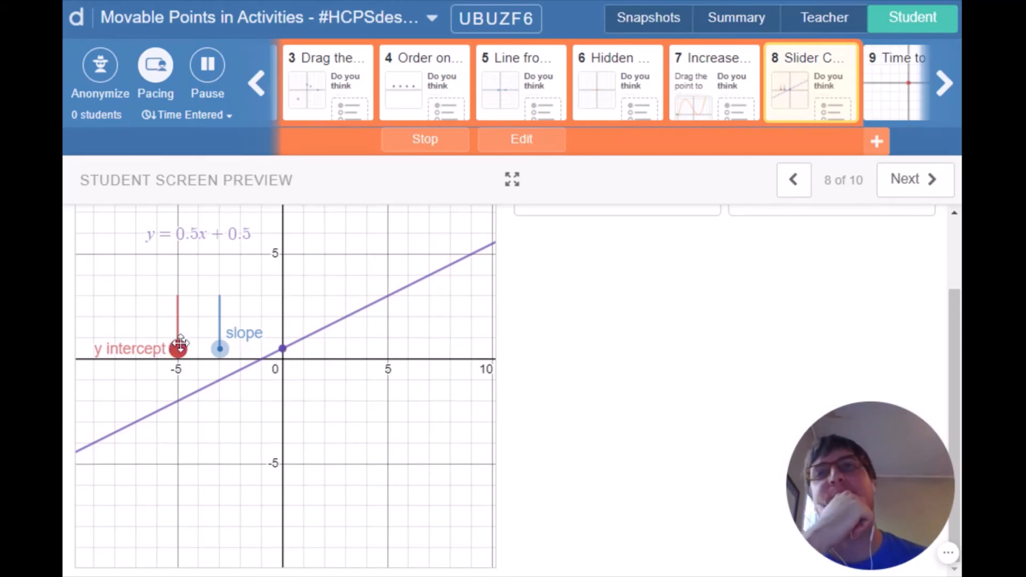
{"action": "left_click_drag", "start_coordinate": [180, 343], "coordinate": [176, 382]}
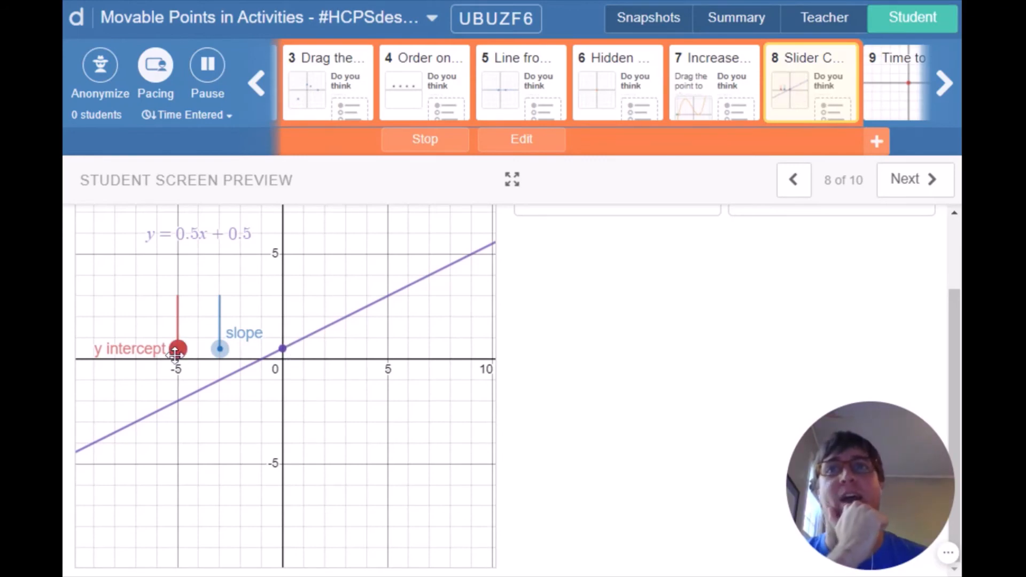
{"action": "left_click_drag", "start_coordinate": [176, 351], "coordinate": [160, 383]}
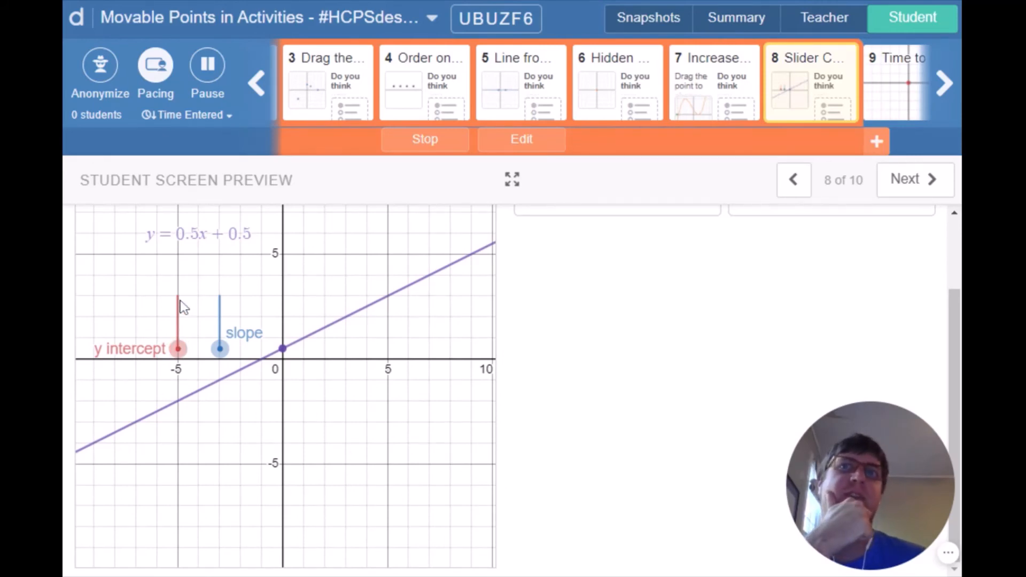
{"action": "mouse_move", "coordinate": [178, 348]}
{"action": "left_mouse_down"}
{"action": "mouse_move", "coordinate": [174, 270]}
{"action": "mouse_move", "coordinate": [168, 361]}
{"action": "left_mouse_up"}
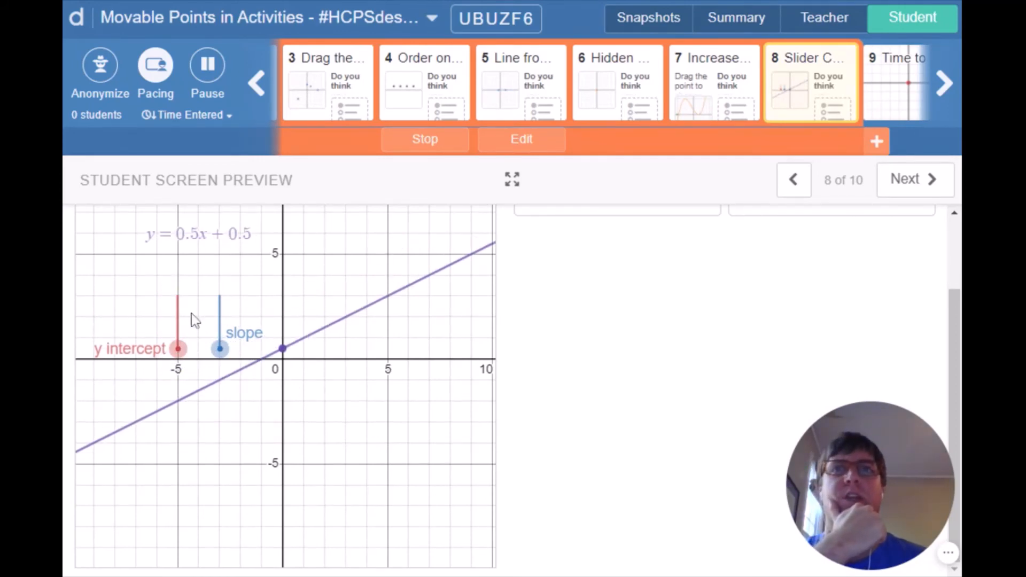
{"action": "left_click_drag", "start_coordinate": [178, 349], "coordinate": [225, 367]}
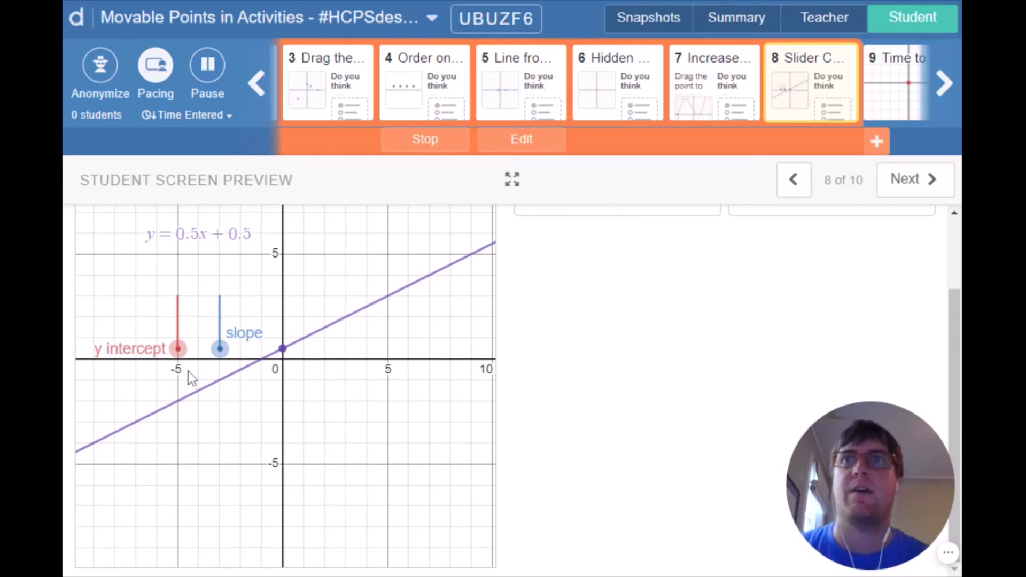
{"action": "left_click_drag", "start_coordinate": [178, 349], "coordinate": [174, 389]}
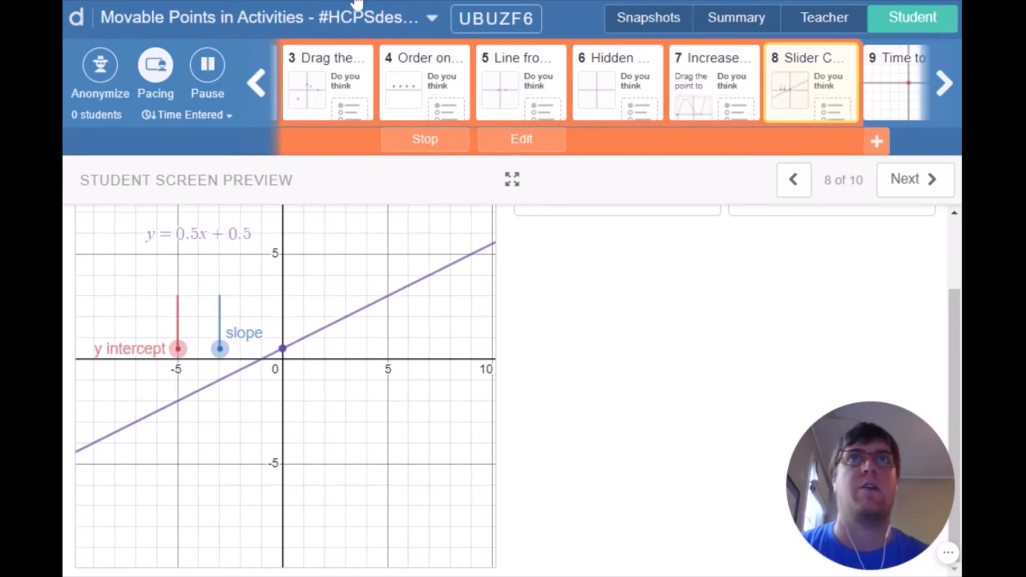
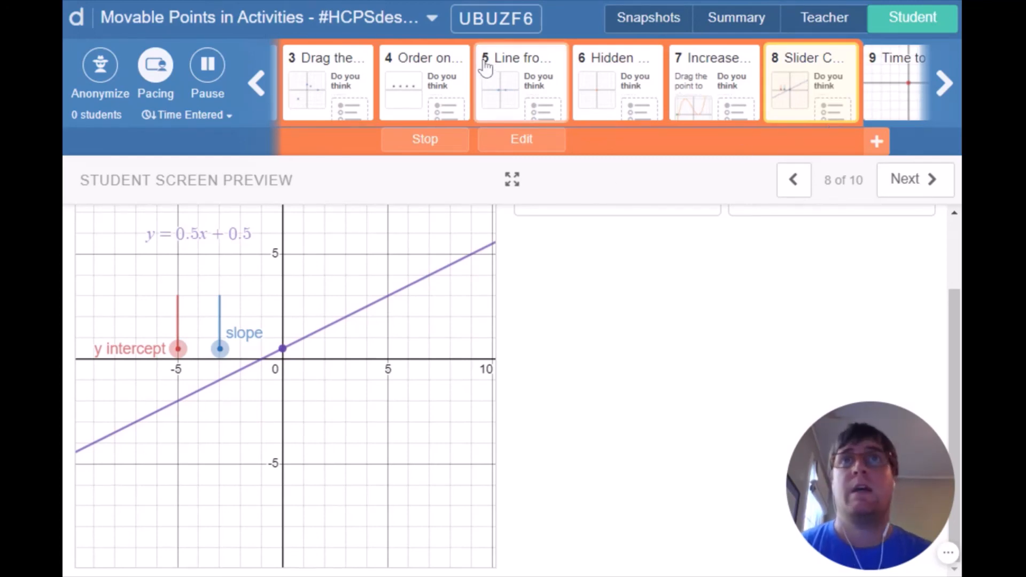
- View the Time to Play screen, and open the BONUS screen 10 as a full-screen preview
{"action": "left_click", "coordinate": [902, 104]}
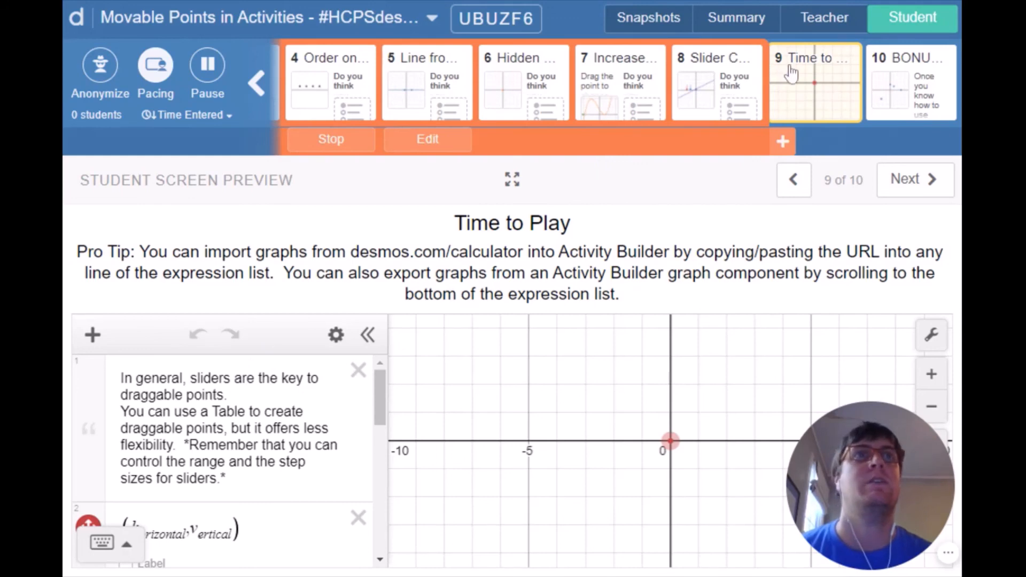
{"action": "left_click", "coordinate": [917, 83]}
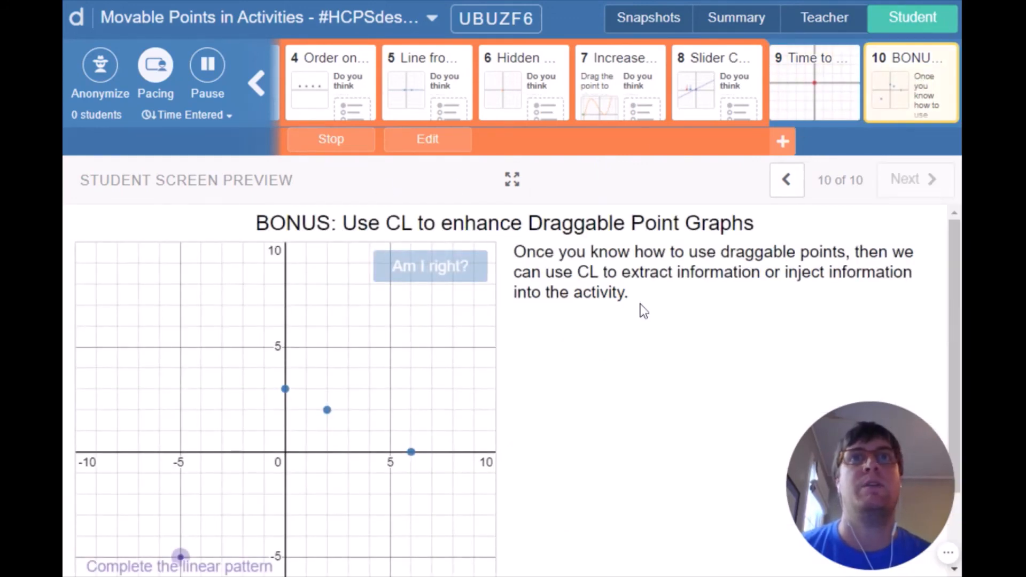
{"action": "scroll", "coordinate": [644, 311], "scroll_direction": "down", "scroll_amount": 1}
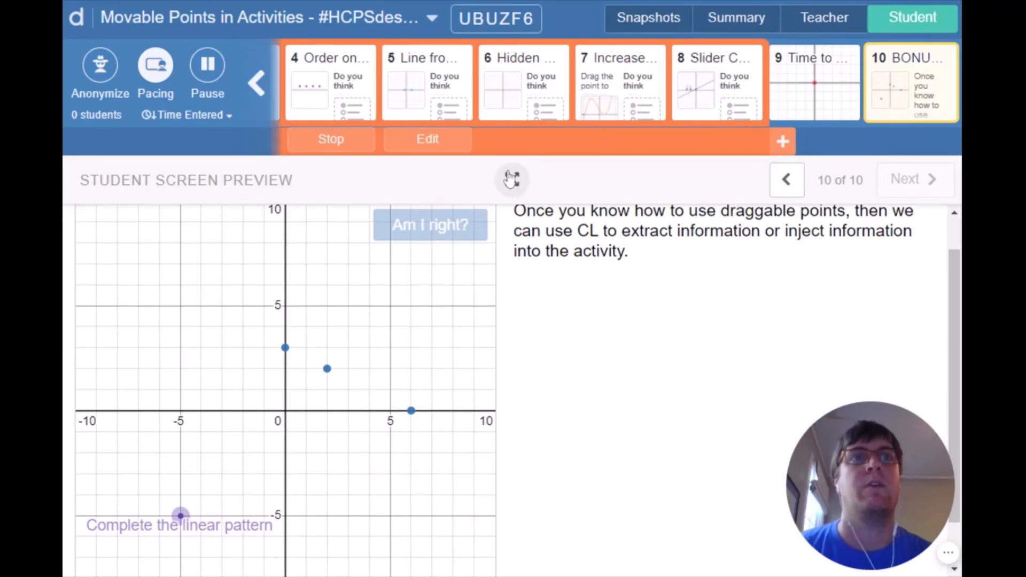
{"action": "left_click", "coordinate": [512, 179]}
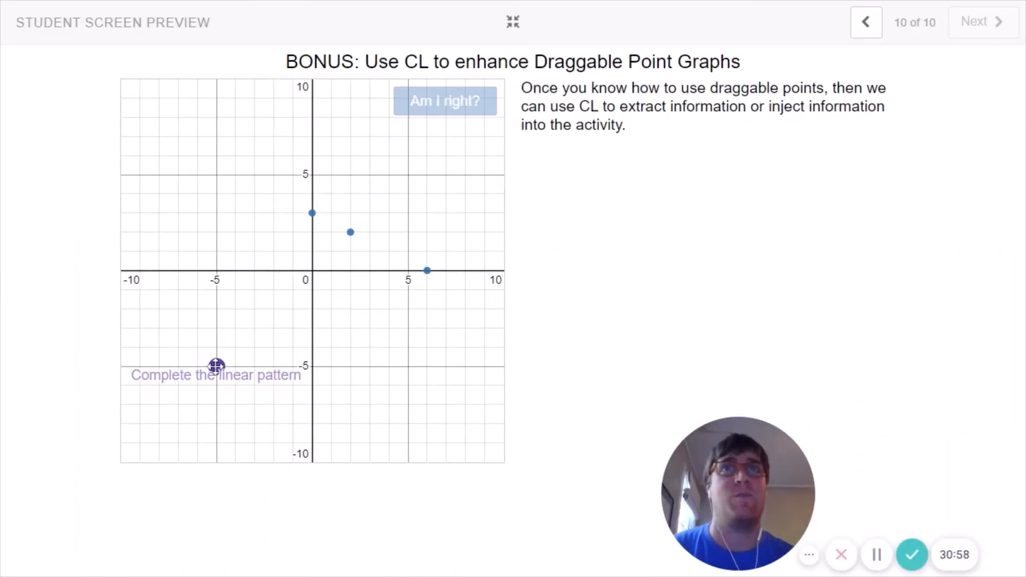
- Check the purple point's linear-pattern answer with "Am I right?" at two off-line positions and finally at (4, 1)
{"action": "left_click_drag", "start_coordinate": [216, 366], "coordinate": [389, 256]}
{"action": "left_click", "coordinate": [460, 104]}
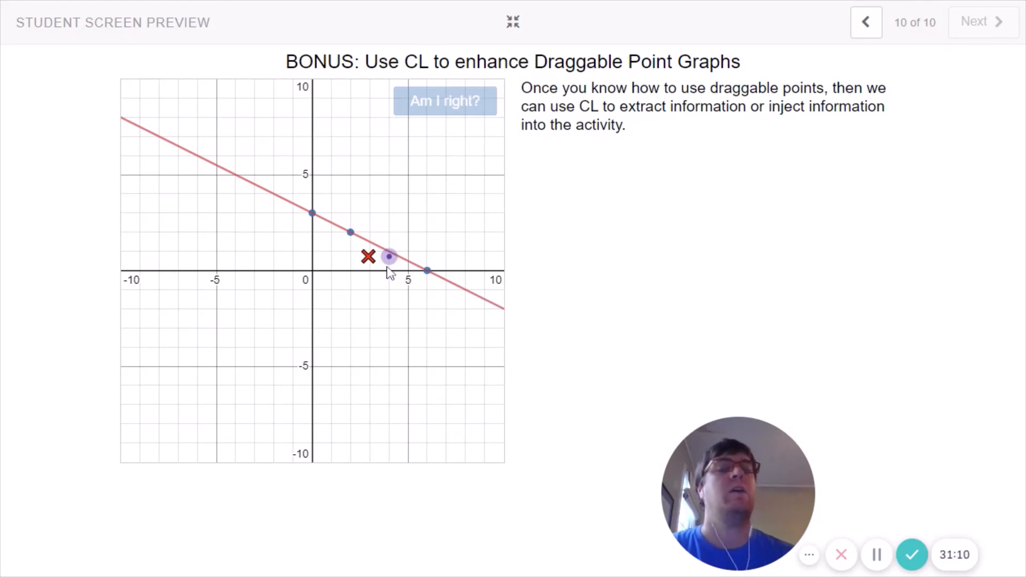
{"action": "left_click_drag", "start_coordinate": [389, 257], "coordinate": [327, 256]}
{"action": "left_click", "coordinate": [440, 104]}
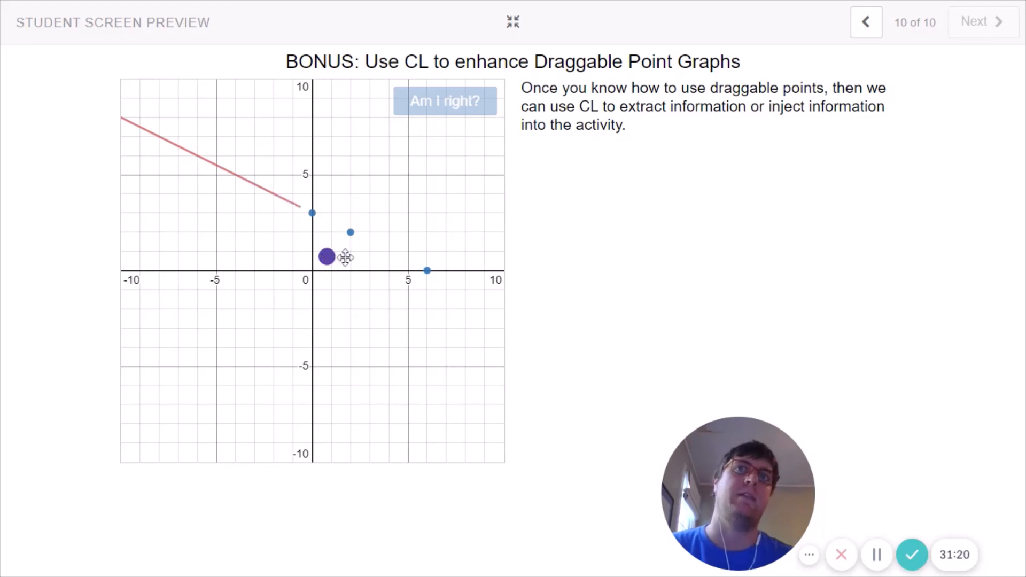
{"action": "left_click_drag", "start_coordinate": [327, 256], "coordinate": [389, 252]}
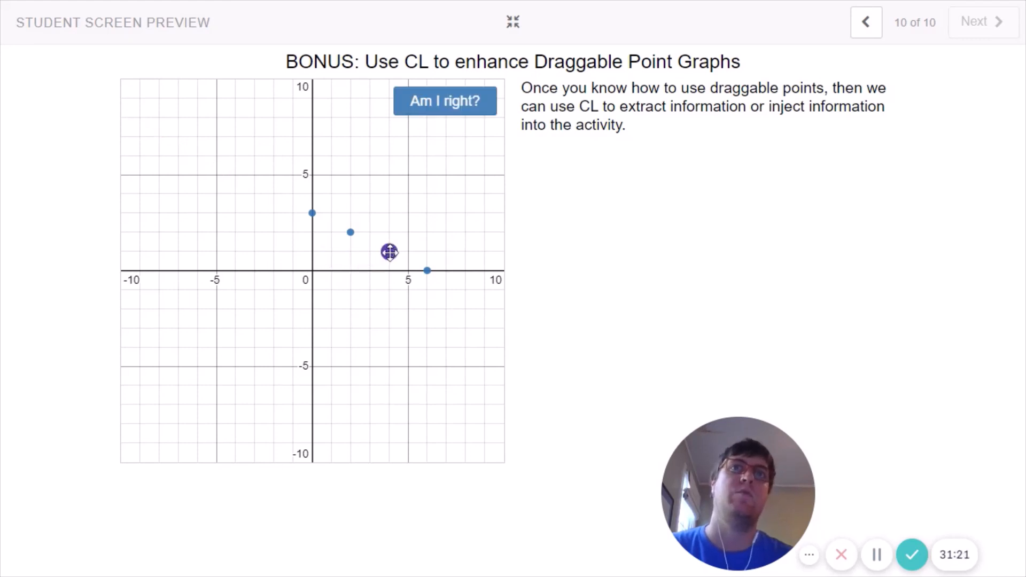
{"action": "left_click", "coordinate": [457, 99]}
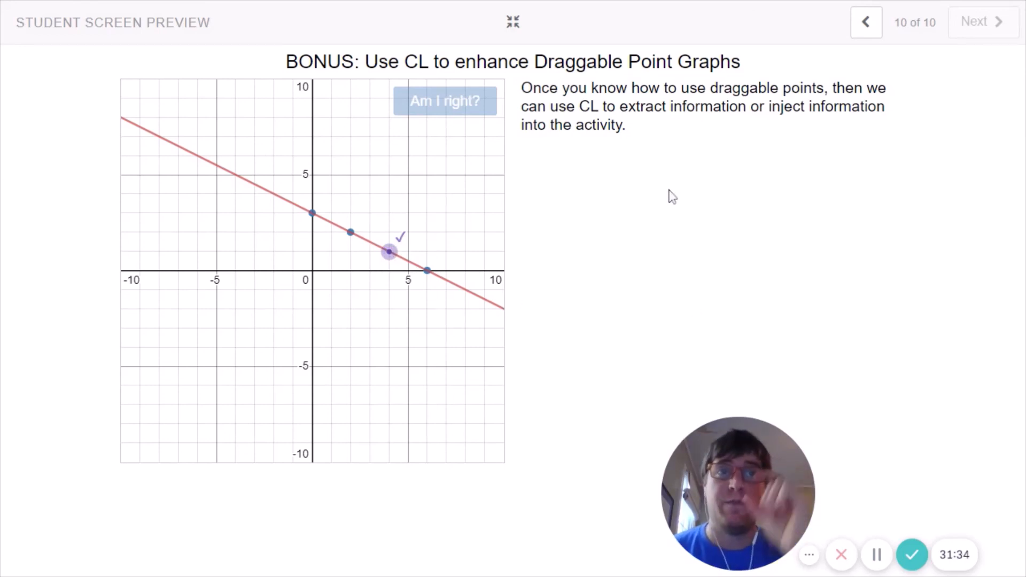
- Exit the full-screen preview and display the activity's class code and student join link
{"action": "left_click", "coordinate": [512, 22]}
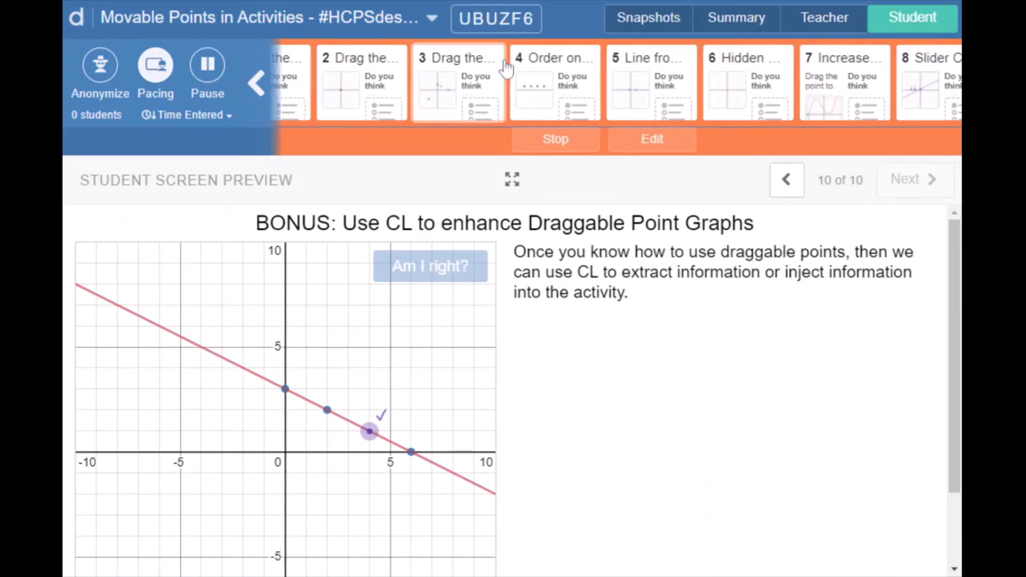
{"action": "left_click", "coordinate": [502, 18]}
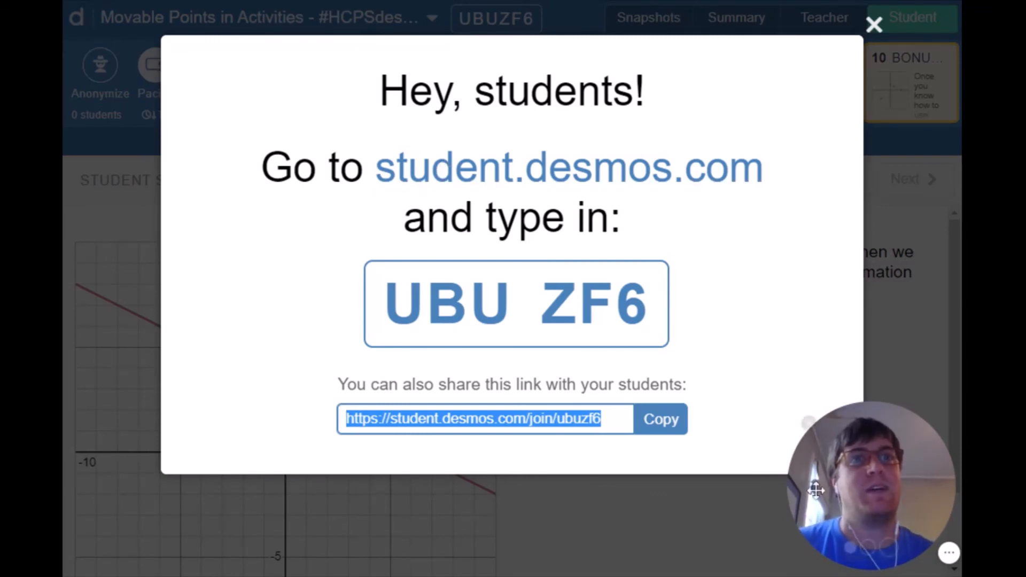
{"action": "mouse_move", "coordinate": [869, 510]}
{"action": "left_click", "coordinate": [870, 488]}
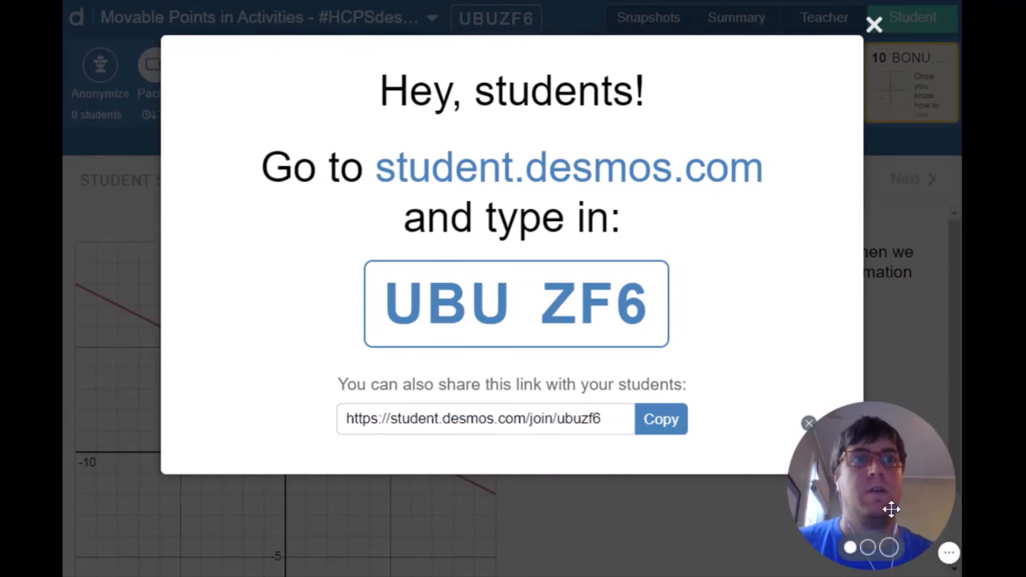
{"action": "left_click_drag", "start_coordinate": [890, 508], "coordinate": [590, 498]}
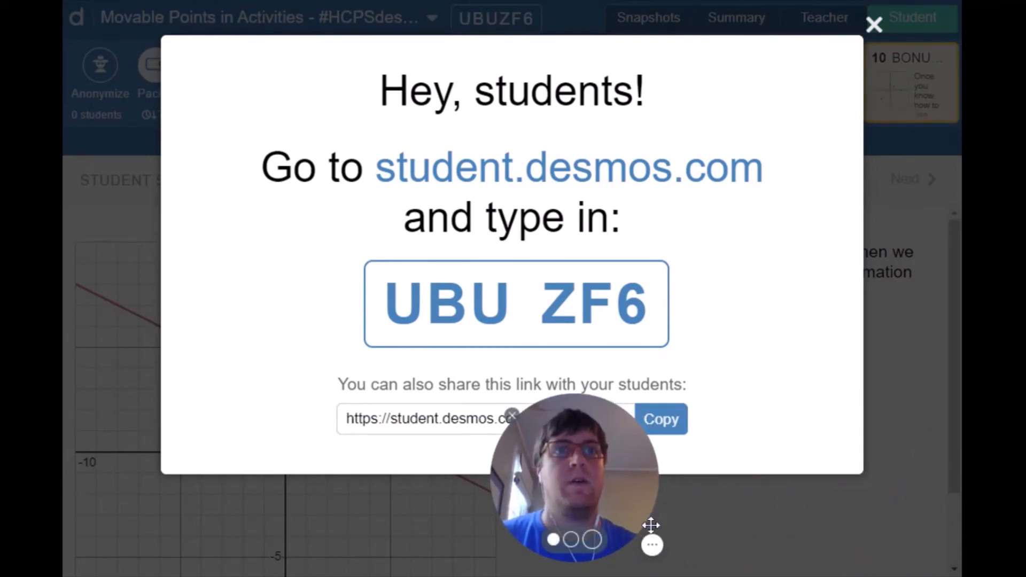